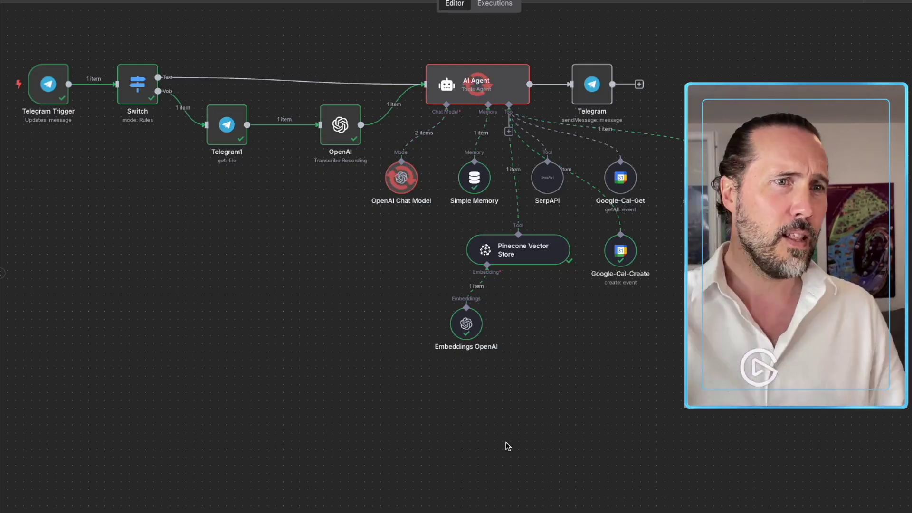
pyautogui.hotkey('alt', 'Tab')
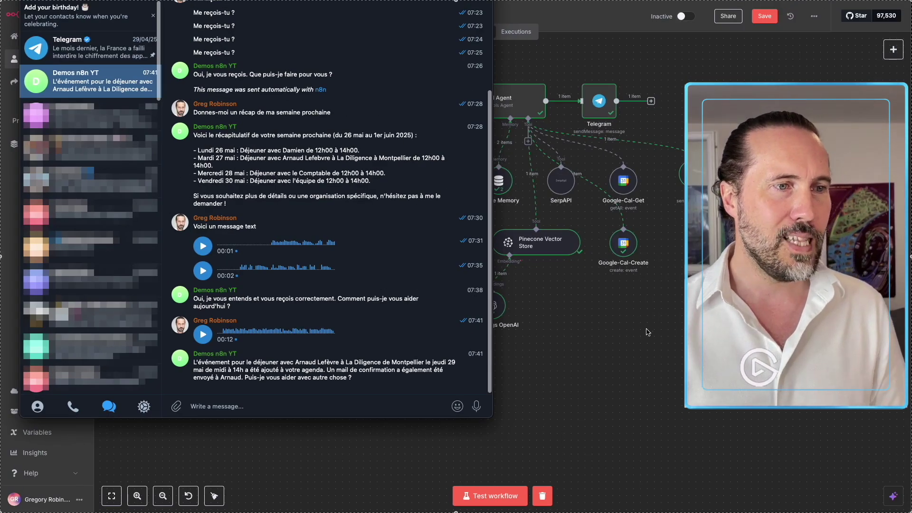
pyautogui.click(648, 332)
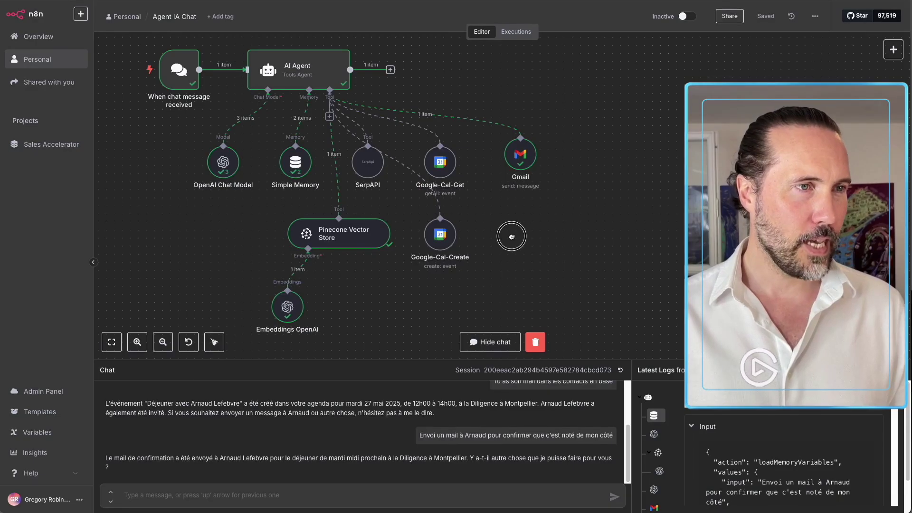
# Add a Telegram On message trigger to the Agent IA Chat workflow as an additional trigger
pyautogui.hscroll(-2, 309, 180)
pyautogui.moveTo(193, 125)
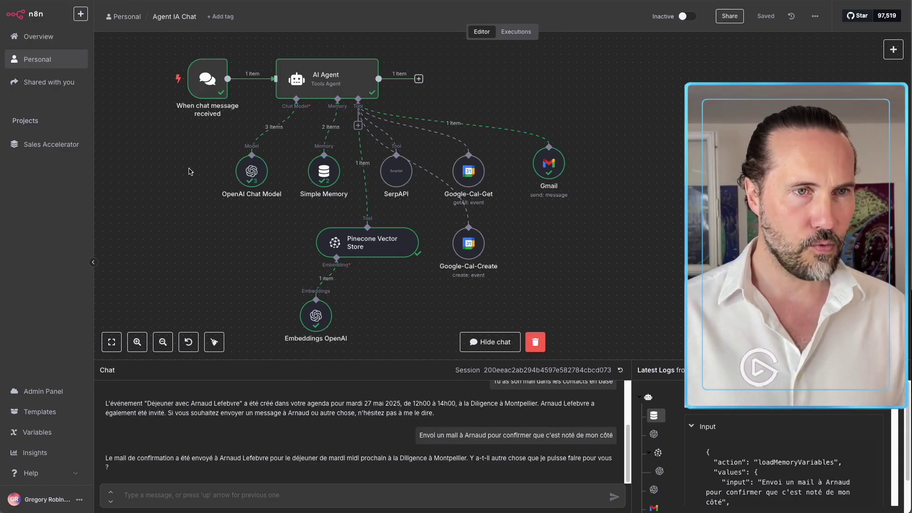
pyautogui.click(893, 49)
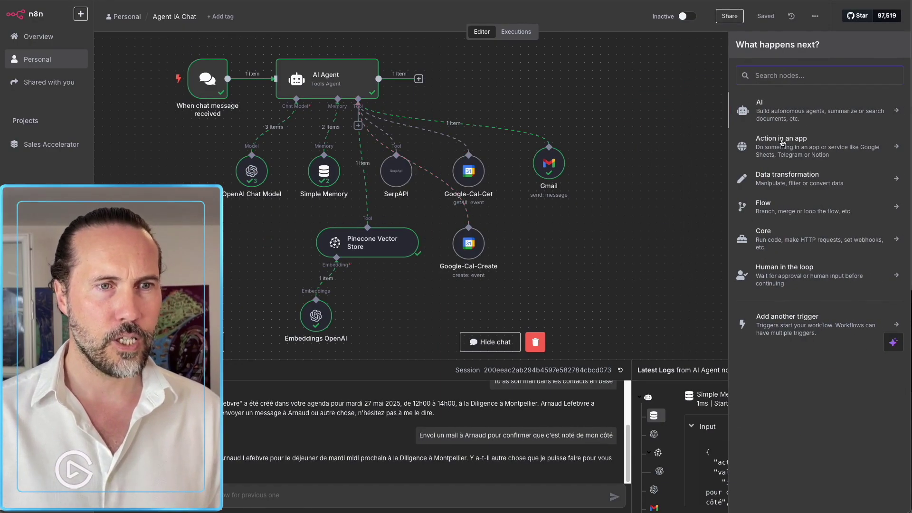
pyautogui.click(803, 325)
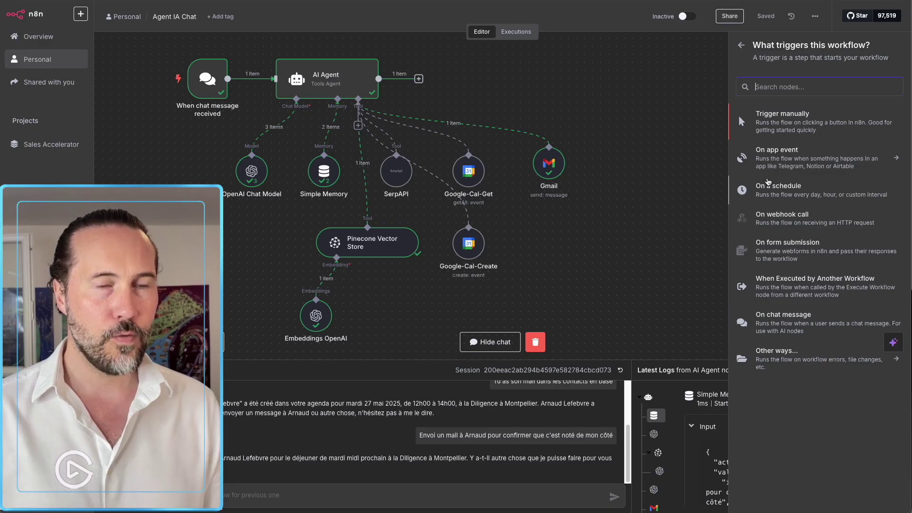
pyautogui.write('tele')
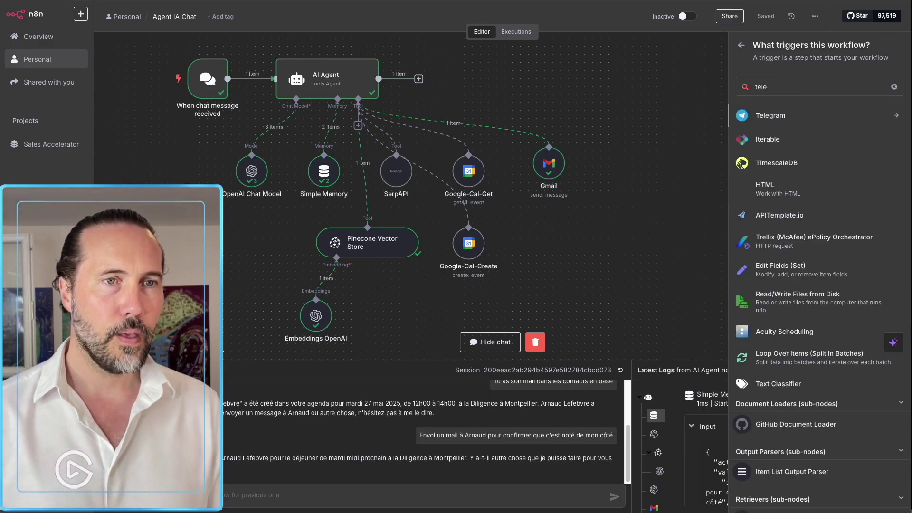
pyautogui.click(783, 119)
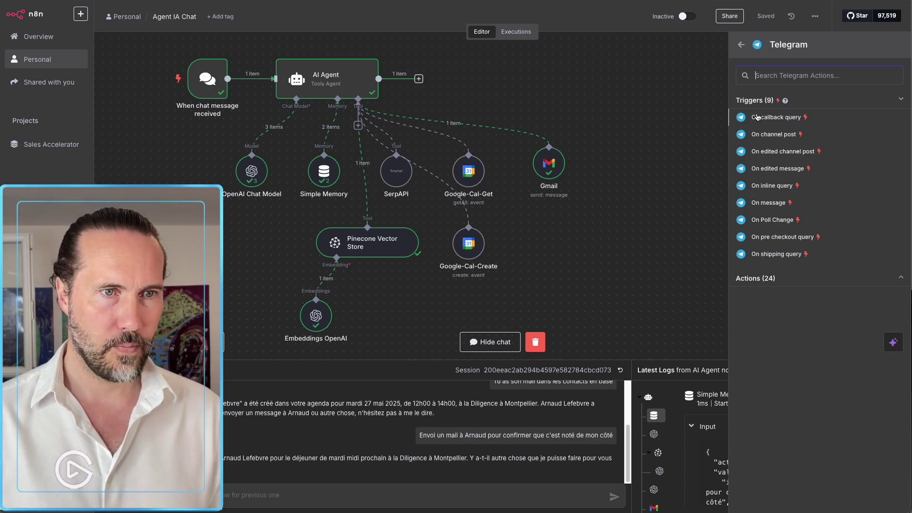
pyautogui.click(774, 203)
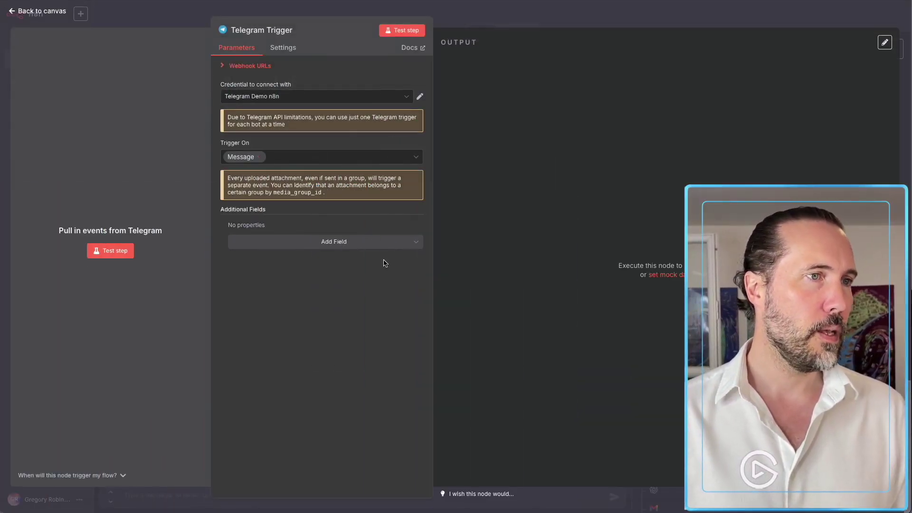
# Use the Telegram Demo n8n credential for the Telegram Trigger and return to the canvas
pyautogui.click(315, 97)
pyautogui.click(285, 119)
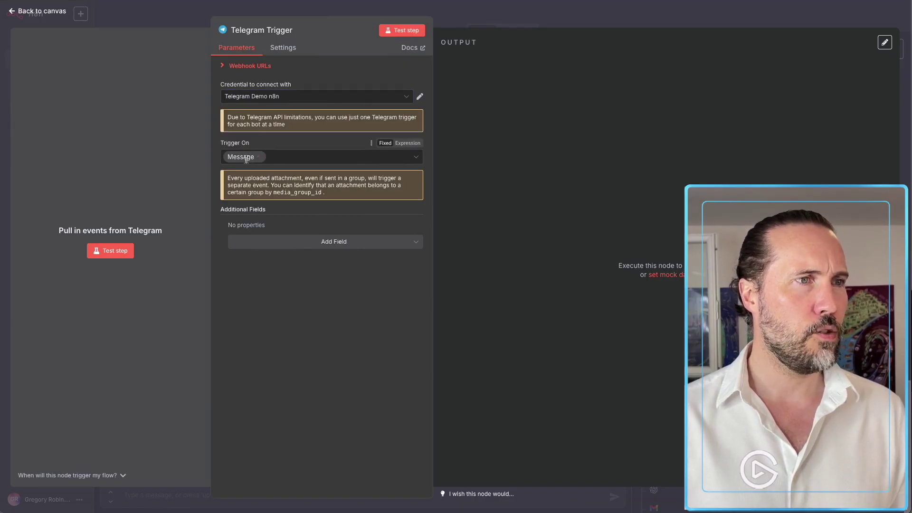
pyautogui.click(477, 20)
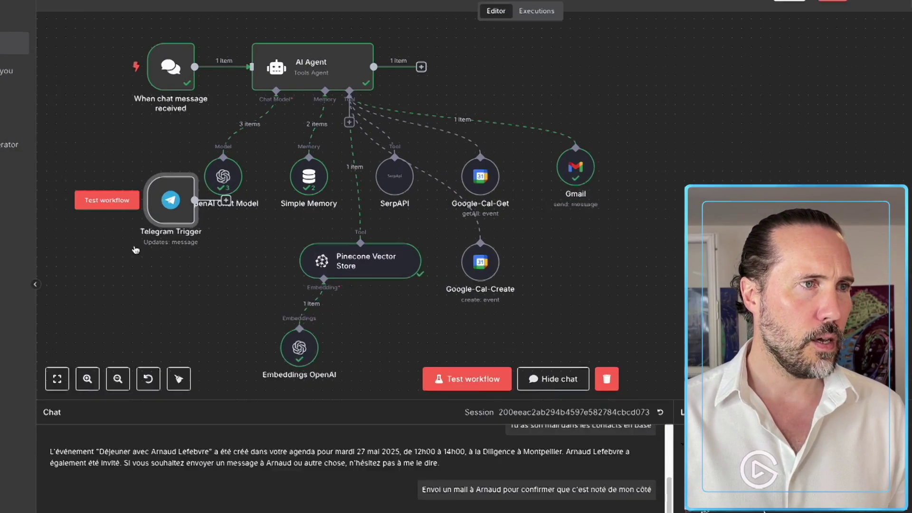
# Deactivate the When chat message received trigger and connect the Telegram Trigger to the AI Agent's input
pyautogui.moveTo(170, 201); pyautogui.dragTo(114, 133)
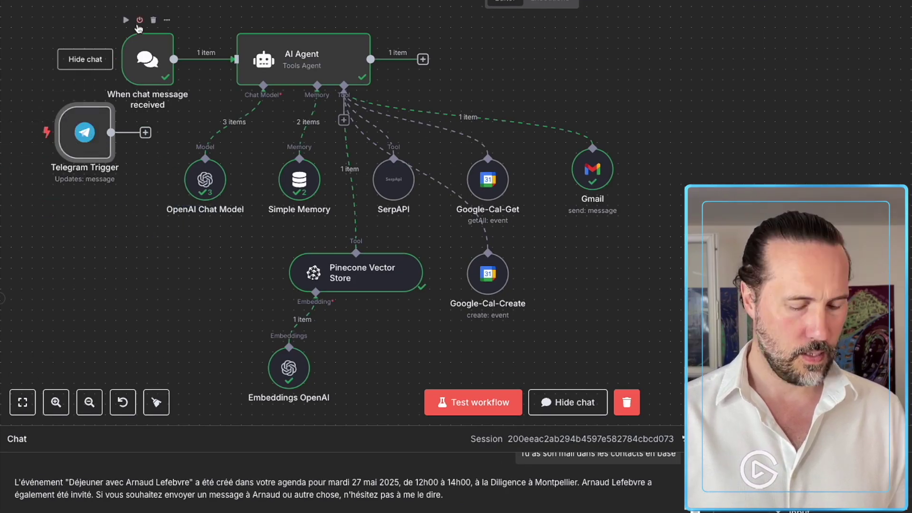
pyautogui.click(153, 68)
pyautogui.press('d')
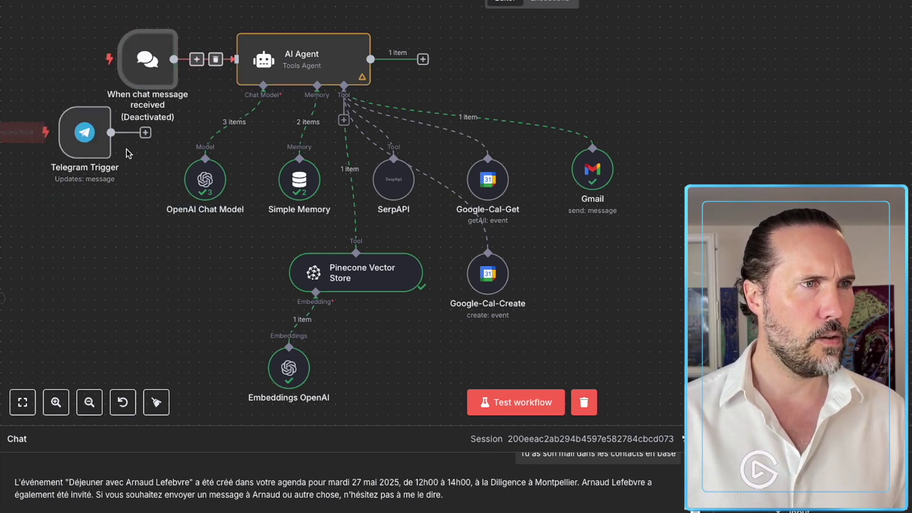
pyautogui.moveTo(110, 133); pyautogui.dragTo(228, 62)
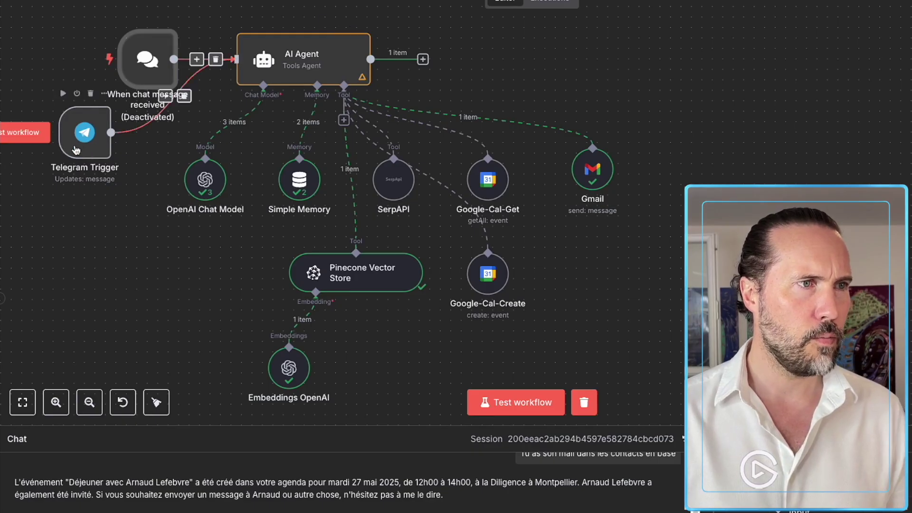
pyautogui.moveTo(71, 146); pyautogui.dragTo(136, 146)
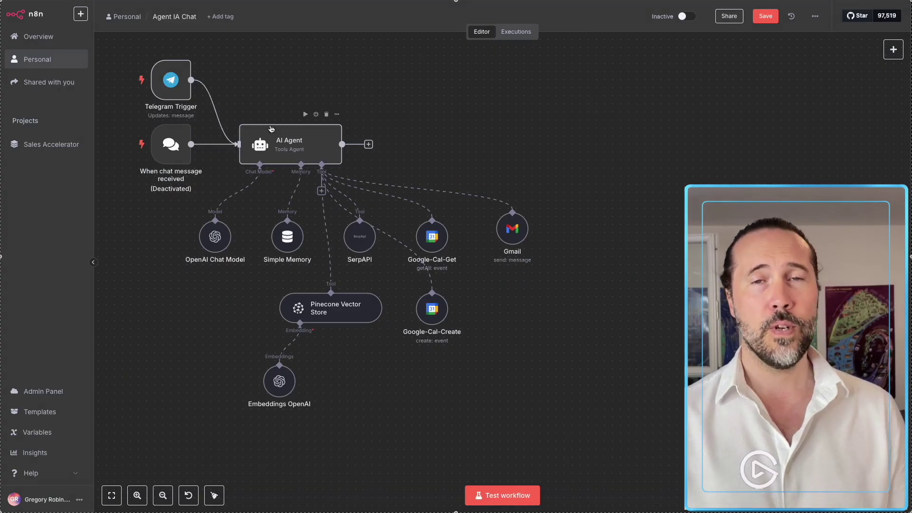
# Start a workflow test, send "Me reçois-tu ?" to the Demos n8n YT bot in Telegram, and return to n8n
pyautogui.moveTo(177, 90)
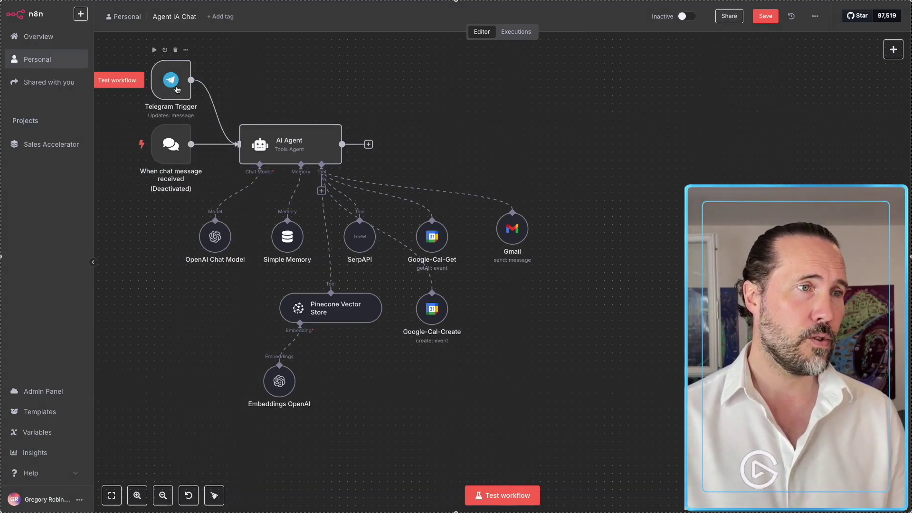
pyautogui.moveTo(296, 142)
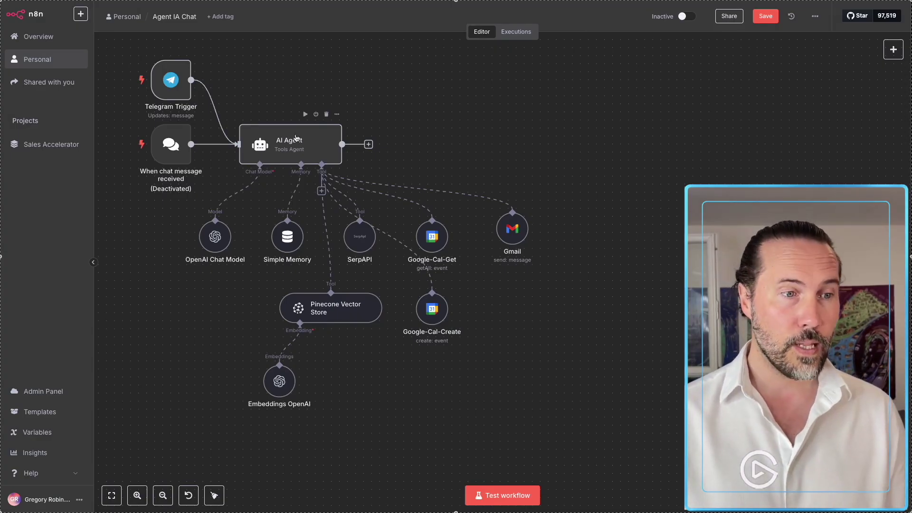
pyautogui.click(494, 498)
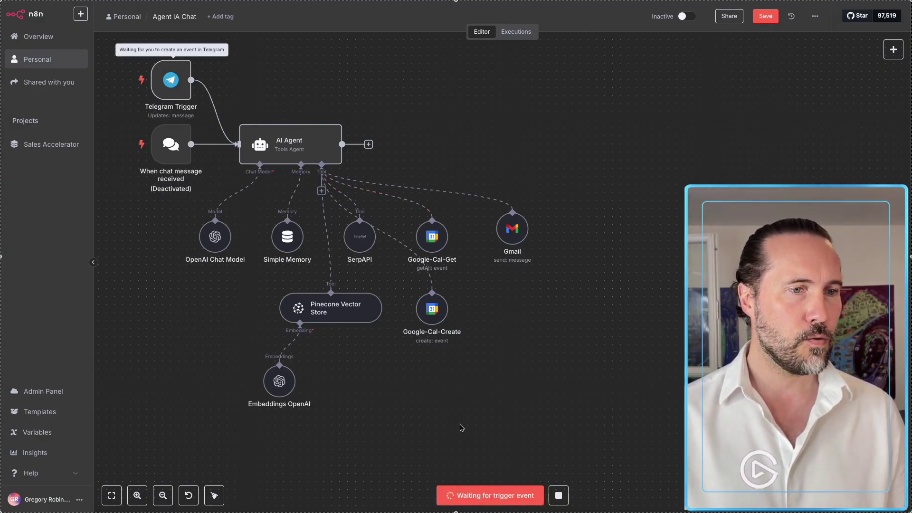
pyautogui.press('super+Tab')
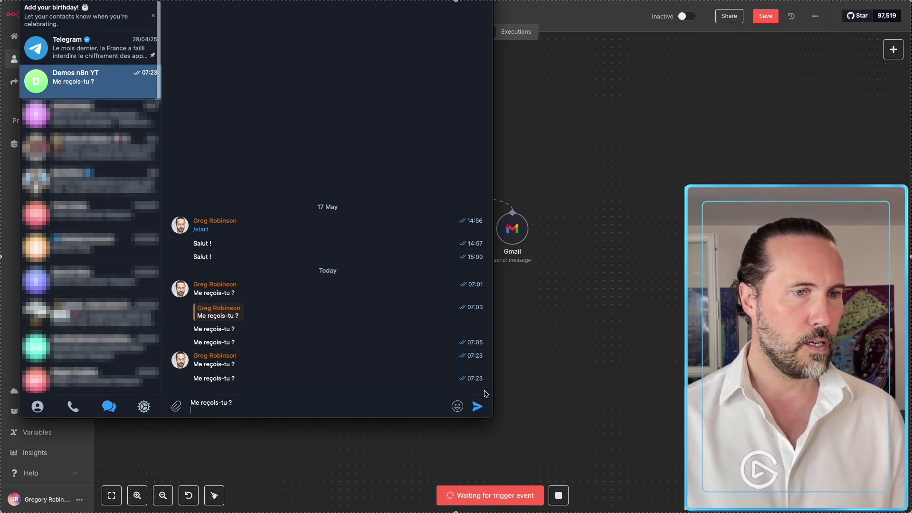
pyautogui.press('Return')
pyautogui.click(542, 340)
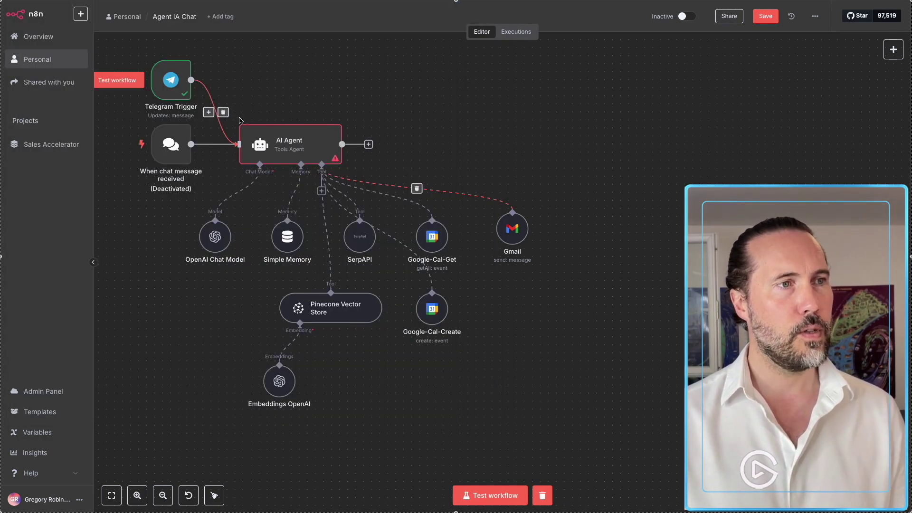
# Set the AI Agent's prompt source to Define below and map the Telegram message text, {{ $json.message.text }}, as the prompt
pyautogui.doubleClick(267, 143)
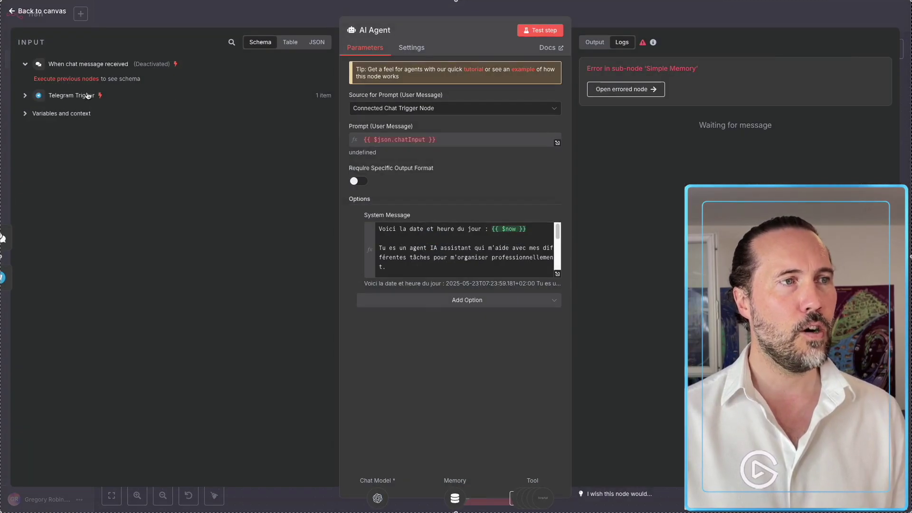
pyautogui.click(25, 96)
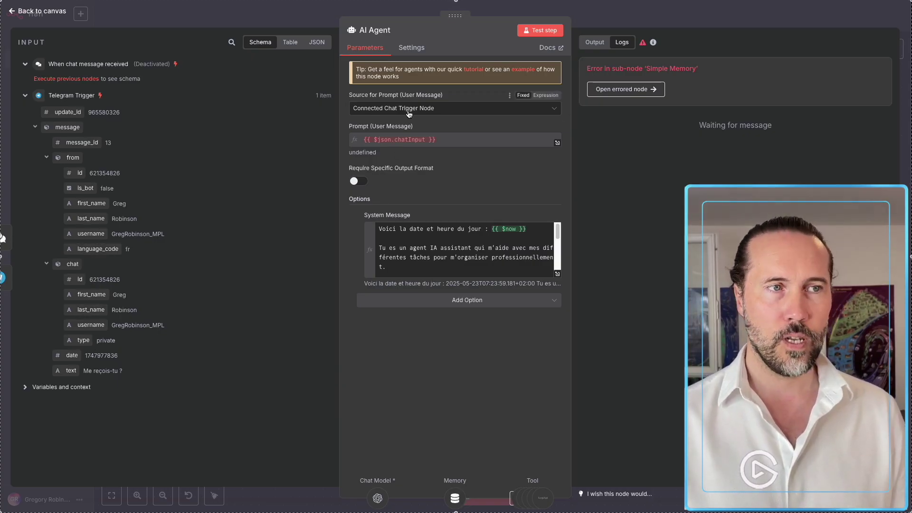
pyautogui.click(450, 112)
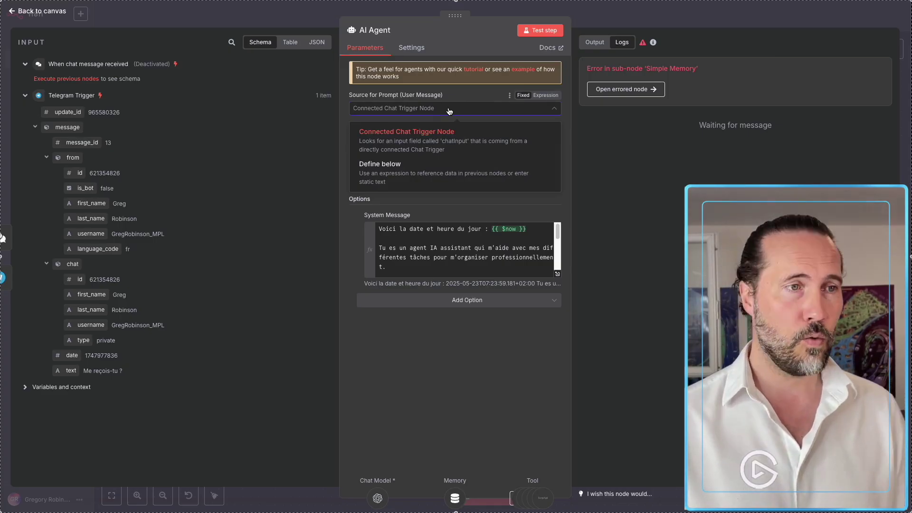
pyautogui.click(375, 173)
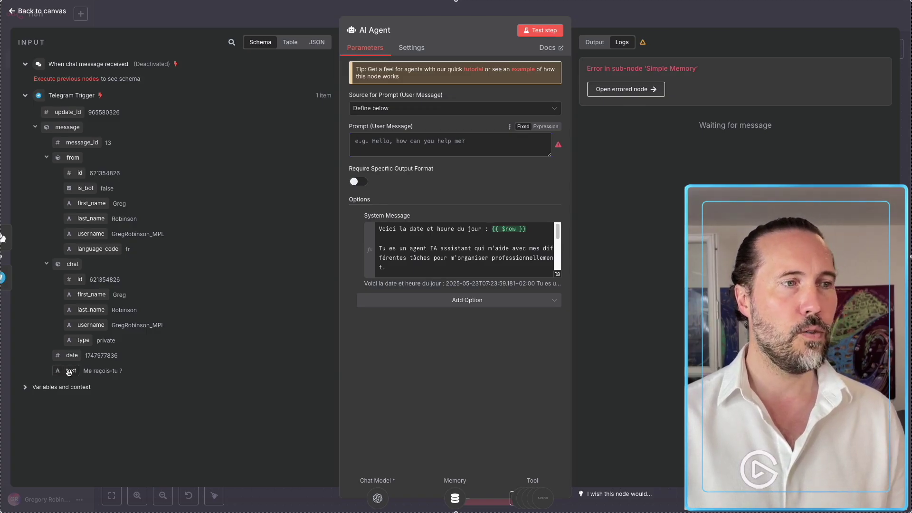
pyautogui.moveTo(69, 372); pyautogui.dragTo(428, 140)
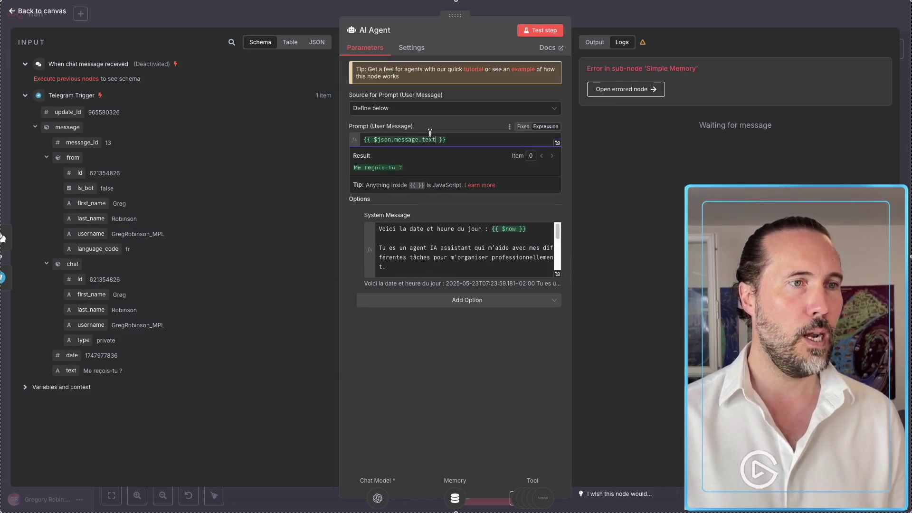
pyautogui.click(578, 268)
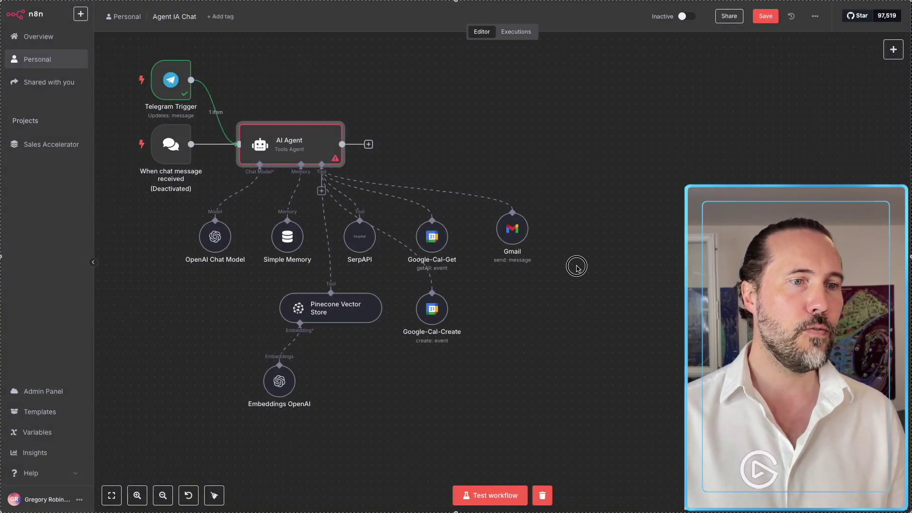
# Test the workflow again with the mapped prompt by sending "Me reçois-tu ?" to the bot in Telegram and returning to n8n
pyautogui.click(490, 495)
pyautogui.press('super+Tab')
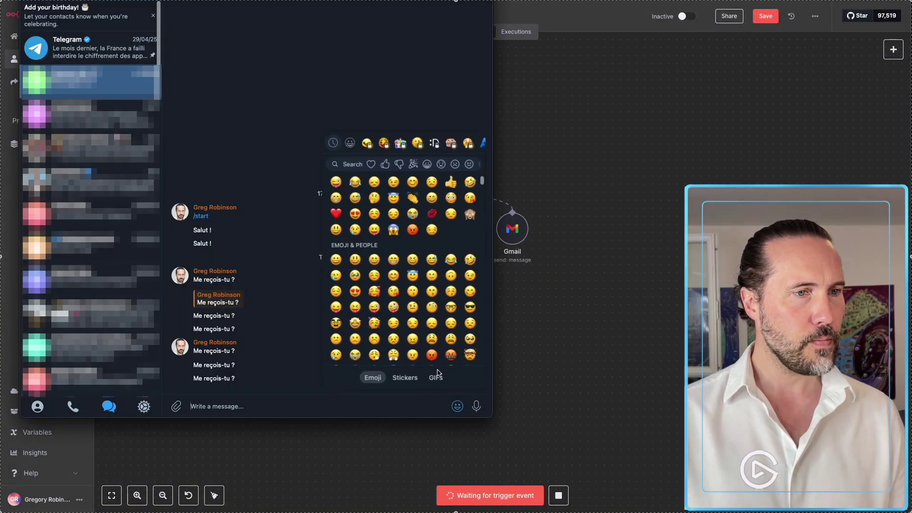
pyautogui.write('Me reçois-tu ?')
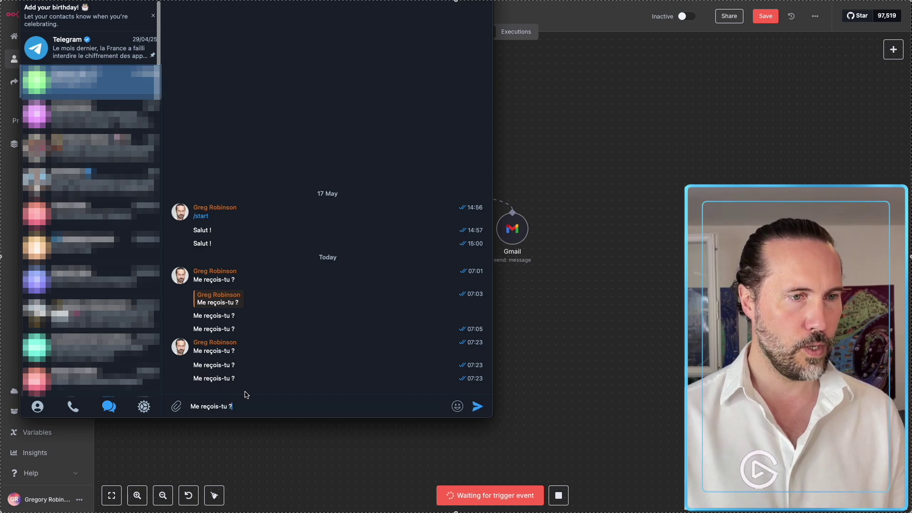
pyautogui.click(477, 406)
pyautogui.click(514, 379)
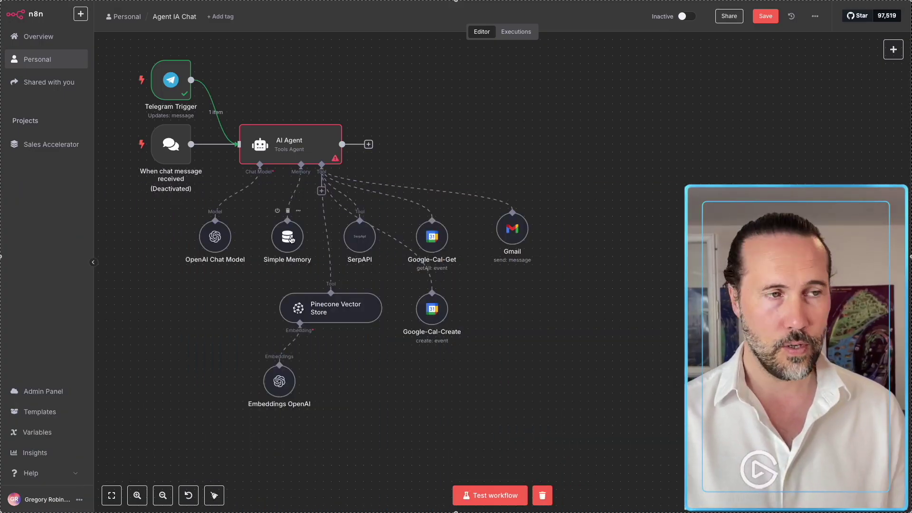
# Set the Simple Memory node's Session ID to Define below and return to the canvas
pyautogui.doubleClick(292, 239)
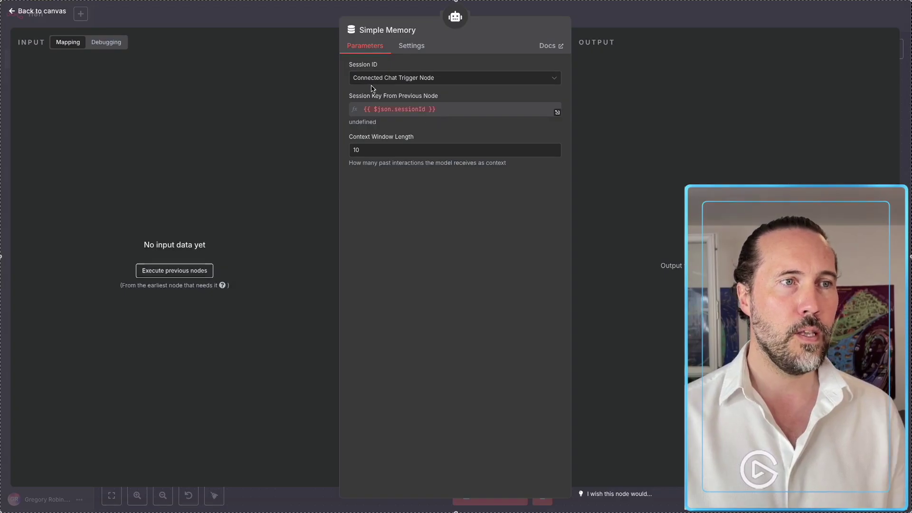
pyautogui.click(399, 80)
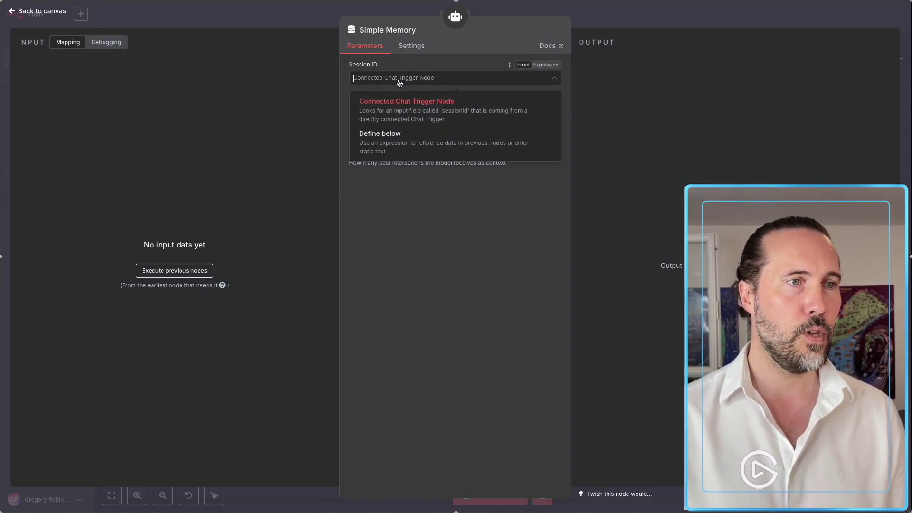
pyautogui.click(380, 138)
pyautogui.click(355, 109)
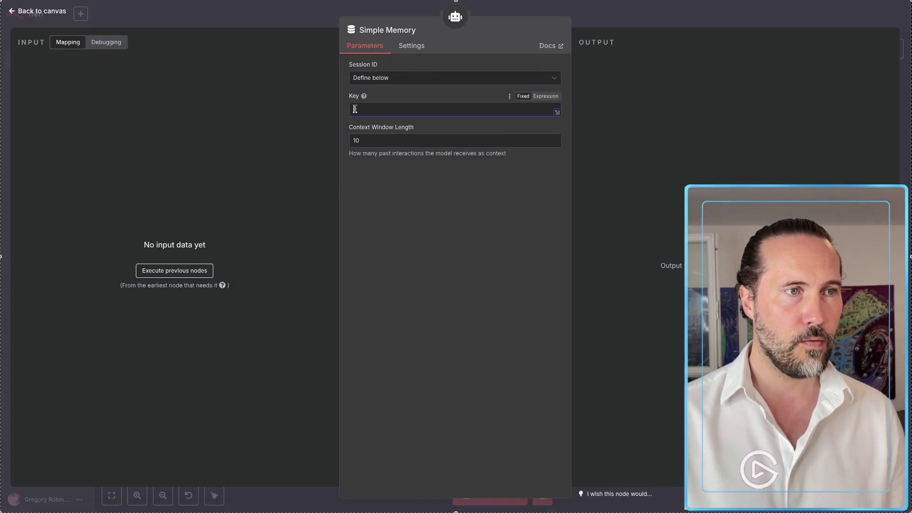
pyautogui.click(539, 10)
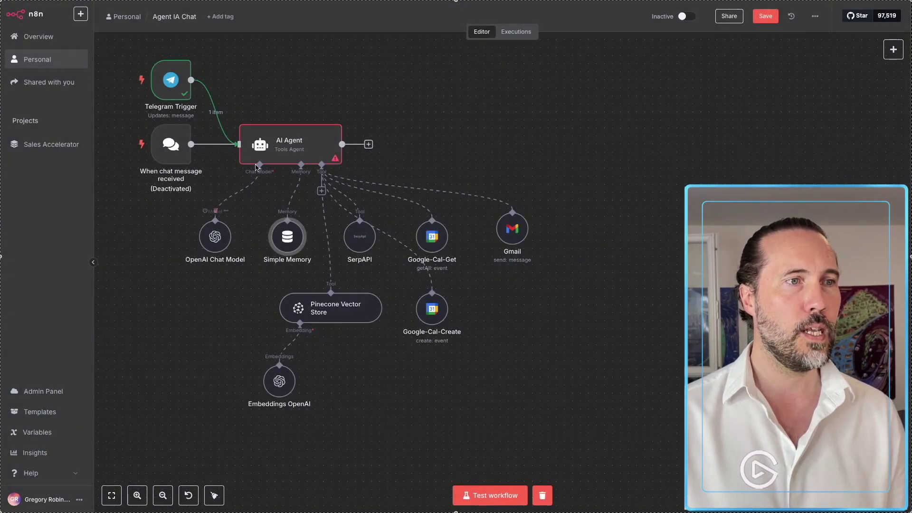
# Copy the AI Agent's prompt expression {{ $json.message.text }} into the Simple Memory node's Key and return to the canvas
pyautogui.doubleClick(276, 148)
pyautogui.click(434, 138)
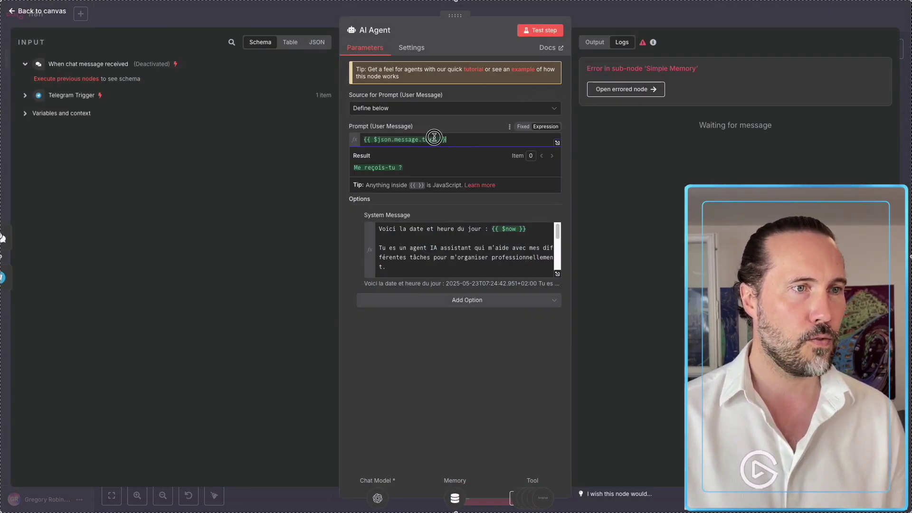
pyautogui.moveTo(445, 139); pyautogui.dragTo(345, 139)
pyautogui.hotkey('ctrl', 'c')
pyautogui.press('Escape')
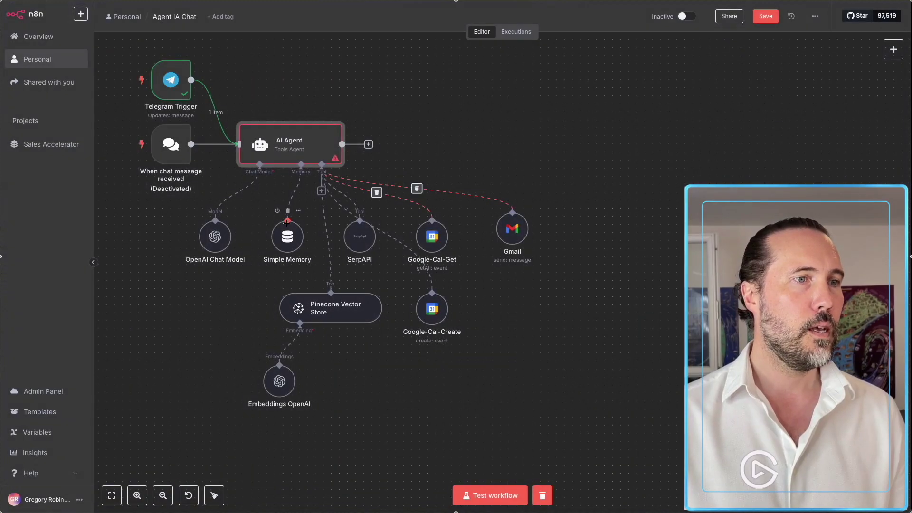
pyautogui.doubleClick(292, 242)
pyautogui.click(406, 112)
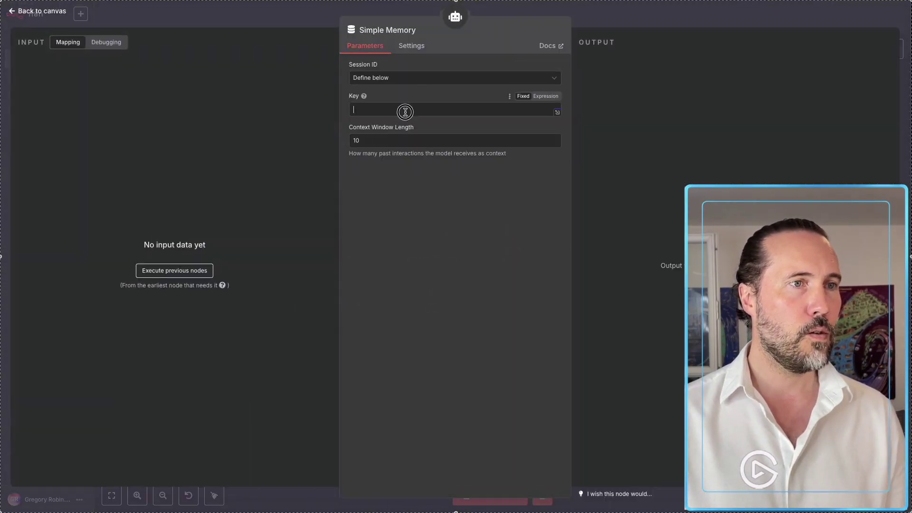
pyautogui.hotkey('ctrl', 'v')
pyautogui.click(504, 263)
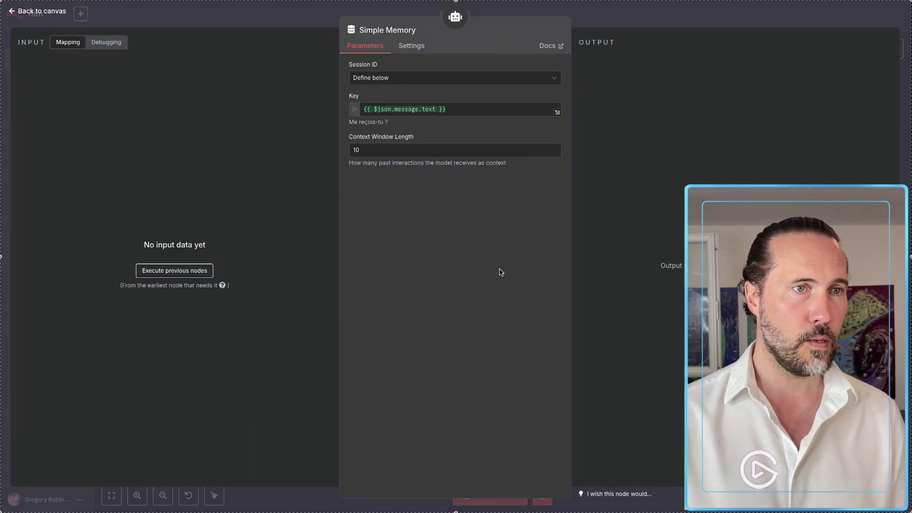
pyautogui.click(627, 21)
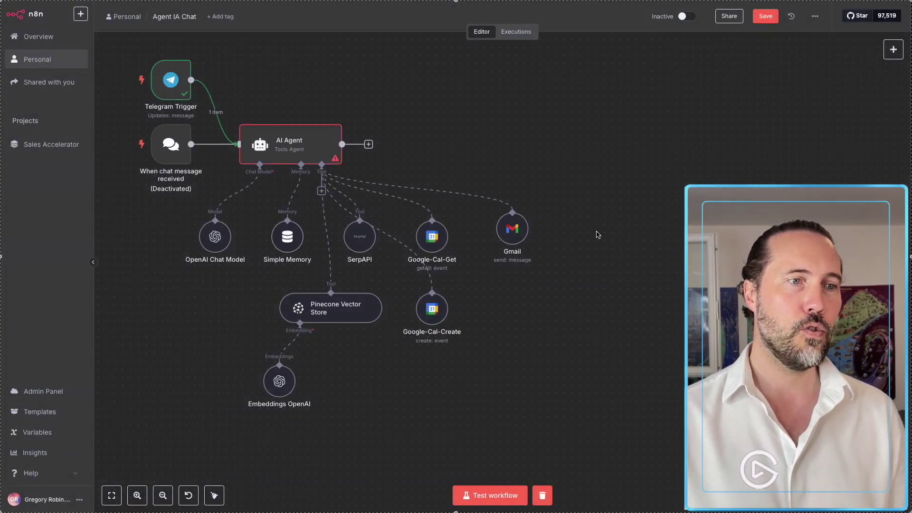
# Run a workflow test, send "Me reçois-tu ?" to the bot in Telegram, and return to n8n
pyautogui.press('super+Tab')
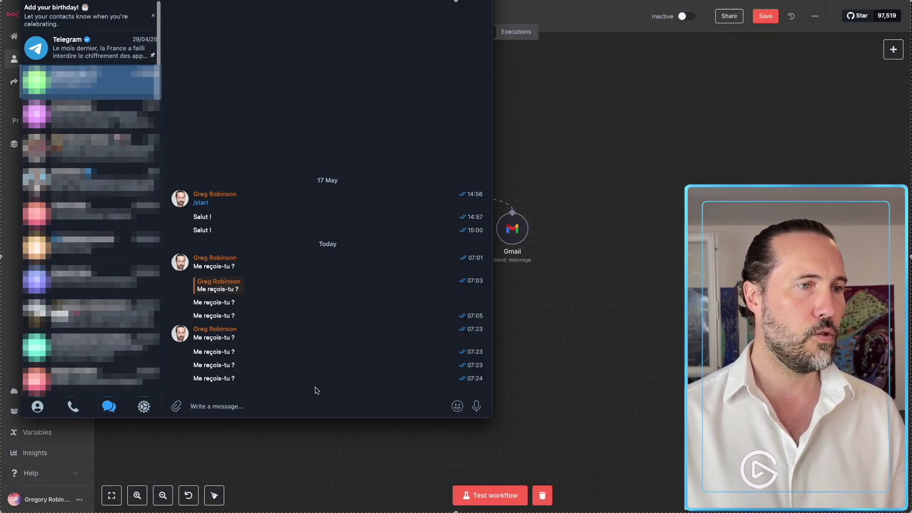
pyautogui.press('super+Tab')
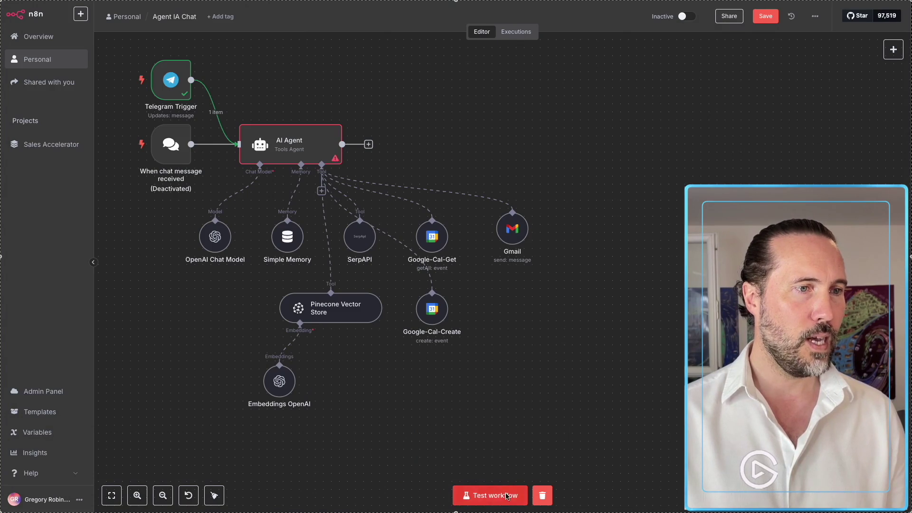
pyautogui.click(506, 494)
pyautogui.press('super+Tab')
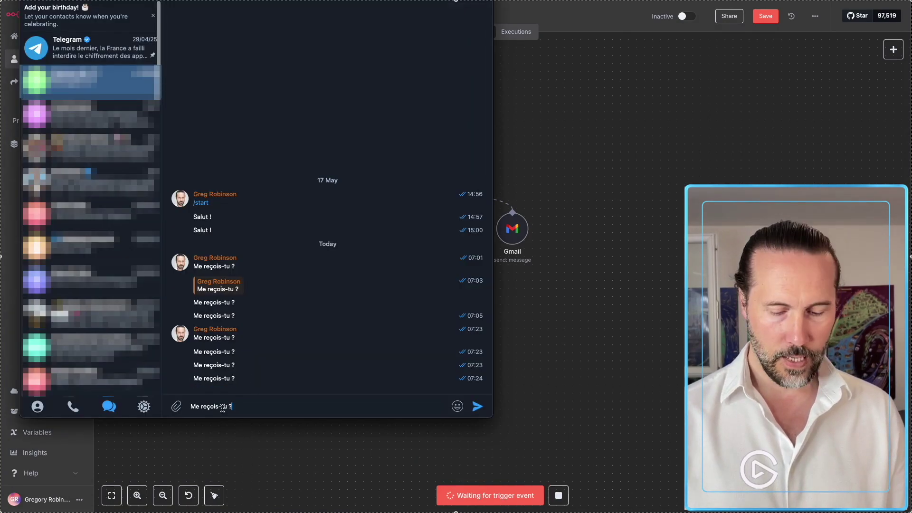
pyautogui.press('Return')
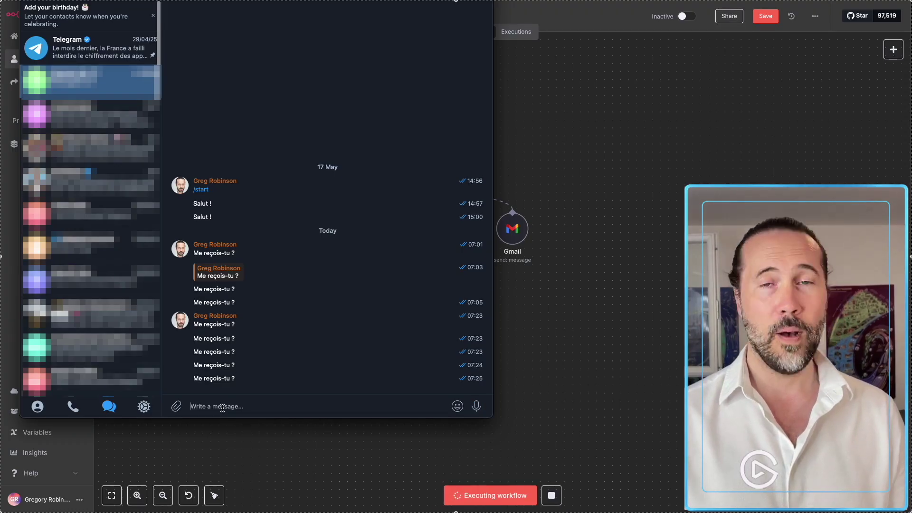
pyautogui.press('super+Tab')
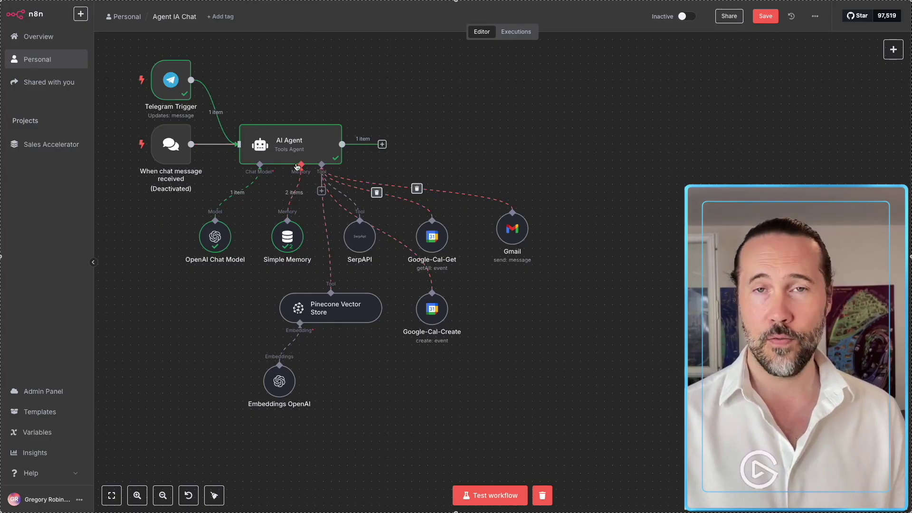
# Examine the AI Agent node's output from the test run and return to the canvas
pyautogui.click(383, 145)
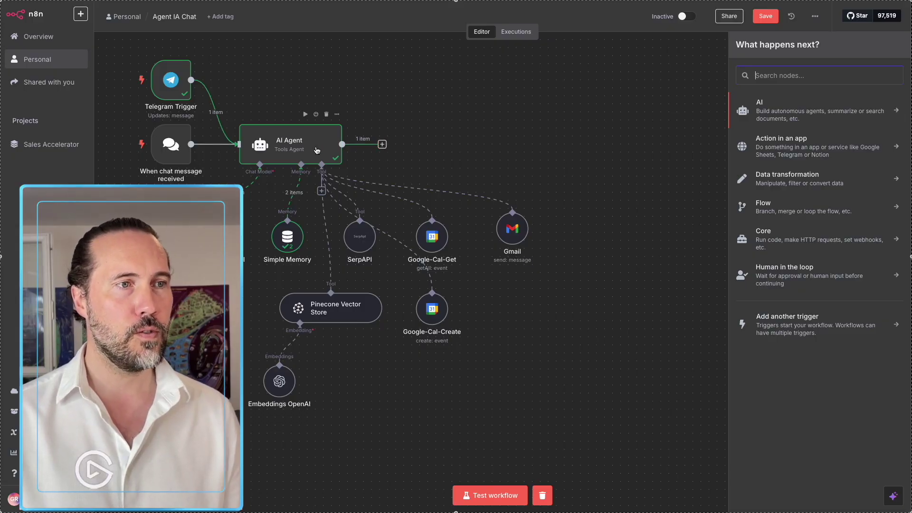
pyautogui.doubleClick(291, 143)
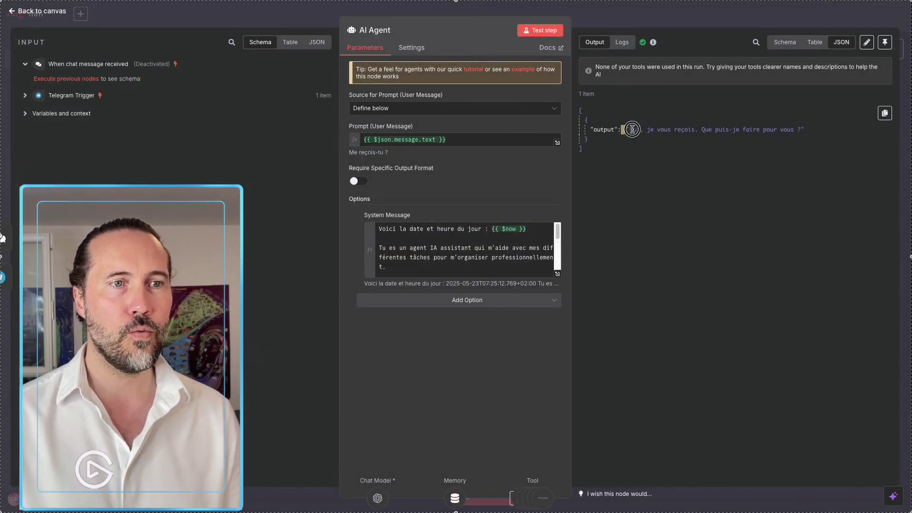
pyautogui.click(632, 129)
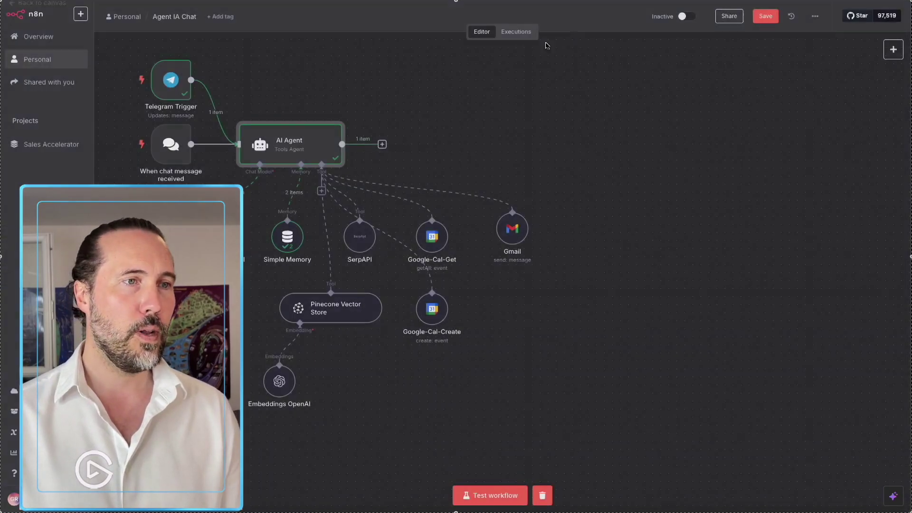
pyautogui.press('Escape')
# Add a Telegram node with the "Send a text message" action after the AI Agent
pyautogui.click(383, 145)
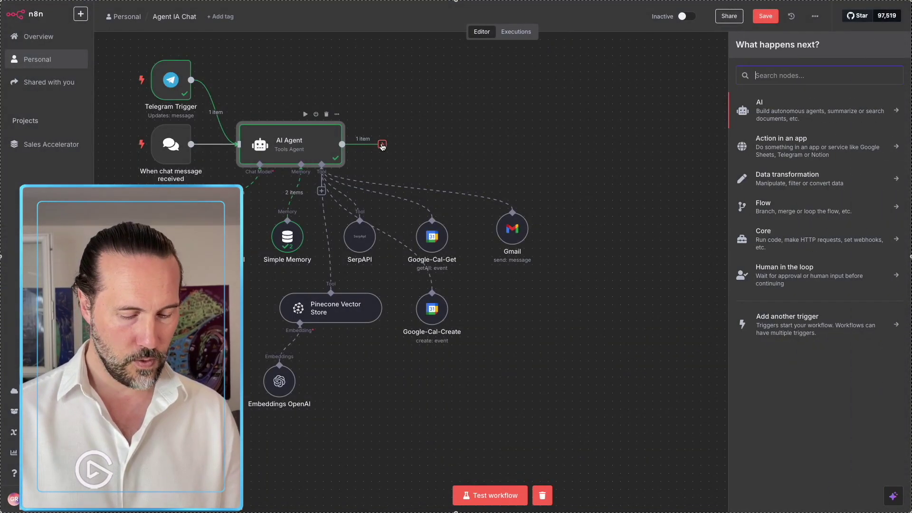
pyautogui.write('telegr')
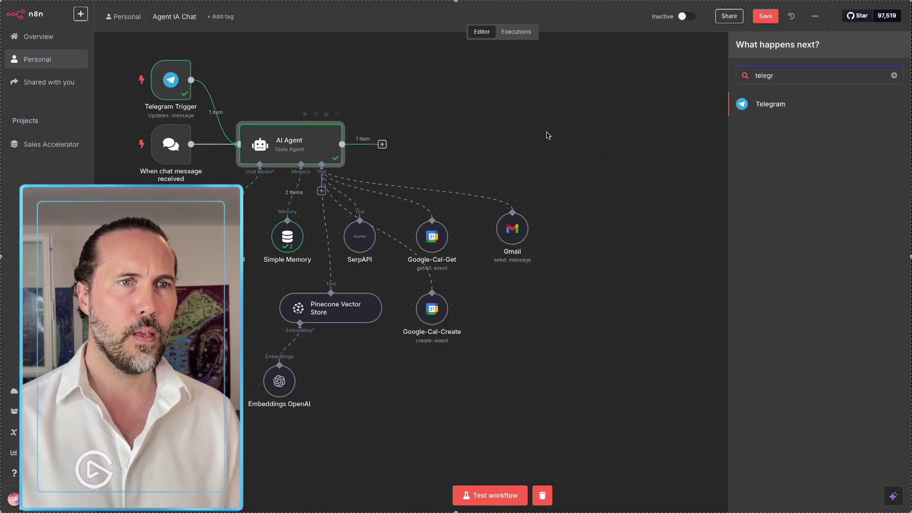
pyautogui.click(754, 102)
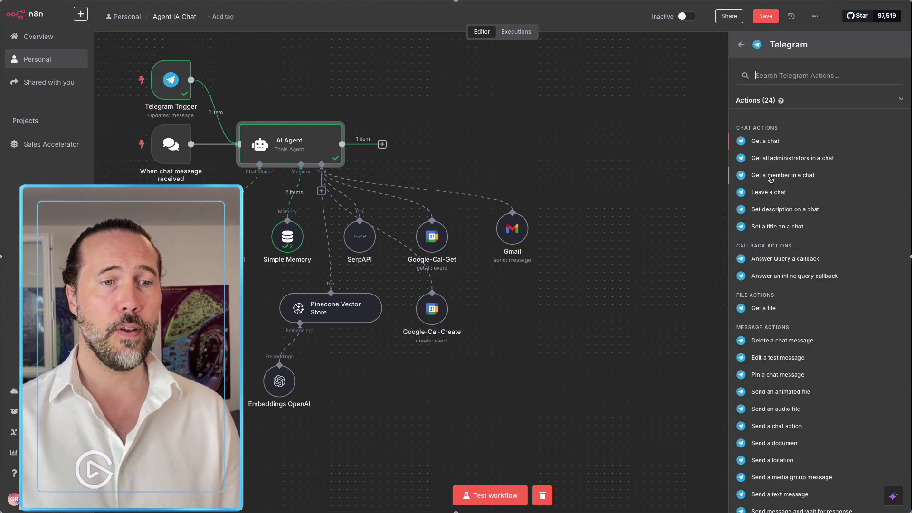
pyautogui.scroll(-2, 773, 190)
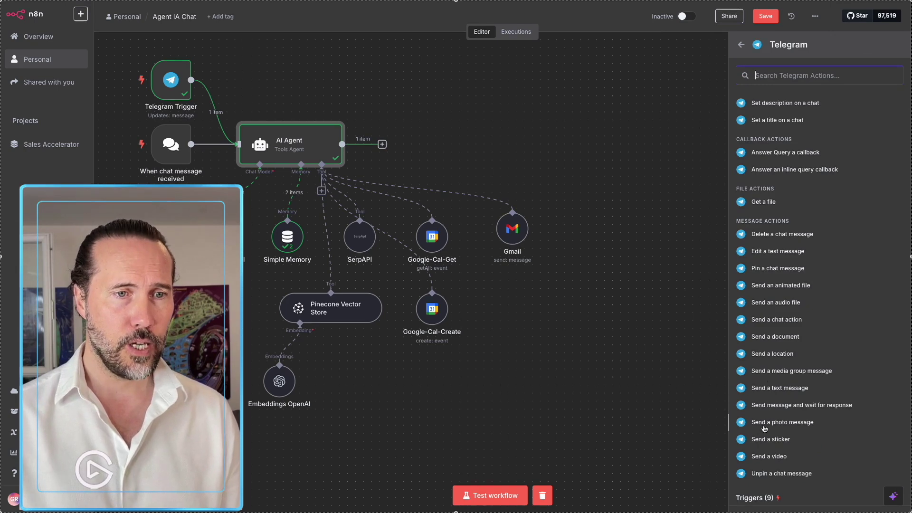
pyautogui.click(765, 389)
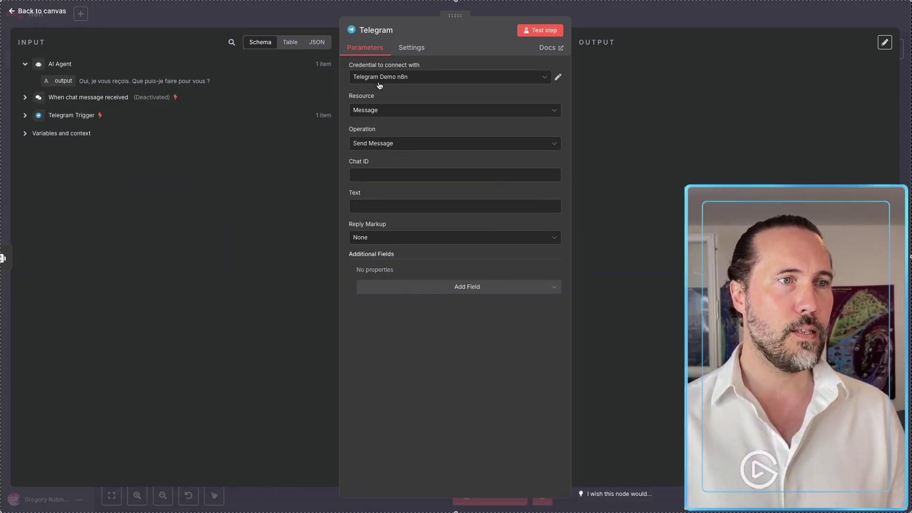
# Map the Telegram node's Chat ID to {{ $('Telegram Trigger').item.json.message.chat.id }} and its Text to the AI Agent's output, {{ $json.output }}
pyautogui.click(366, 112)
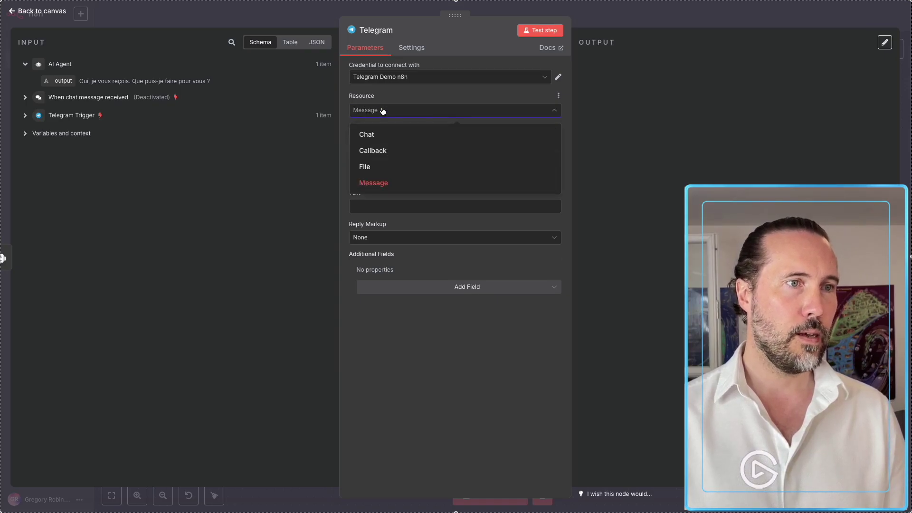
pyautogui.click(375, 112)
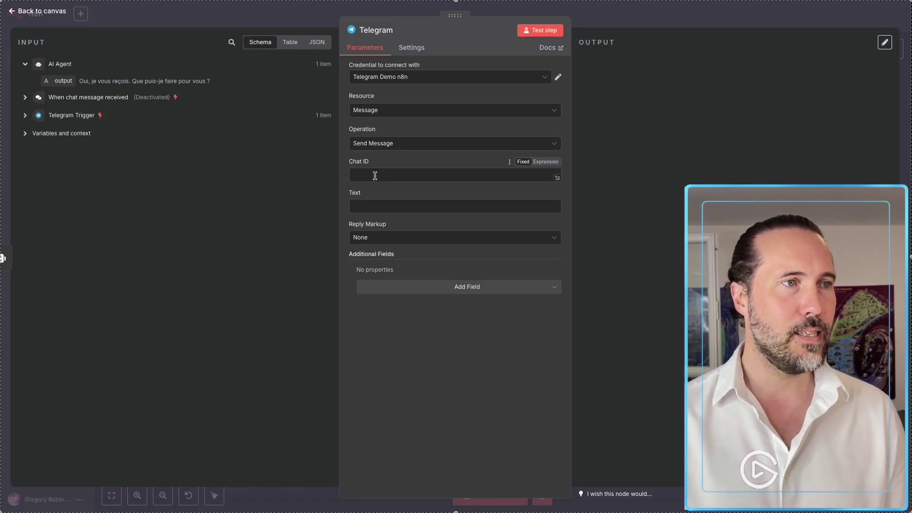
pyautogui.click(24, 116)
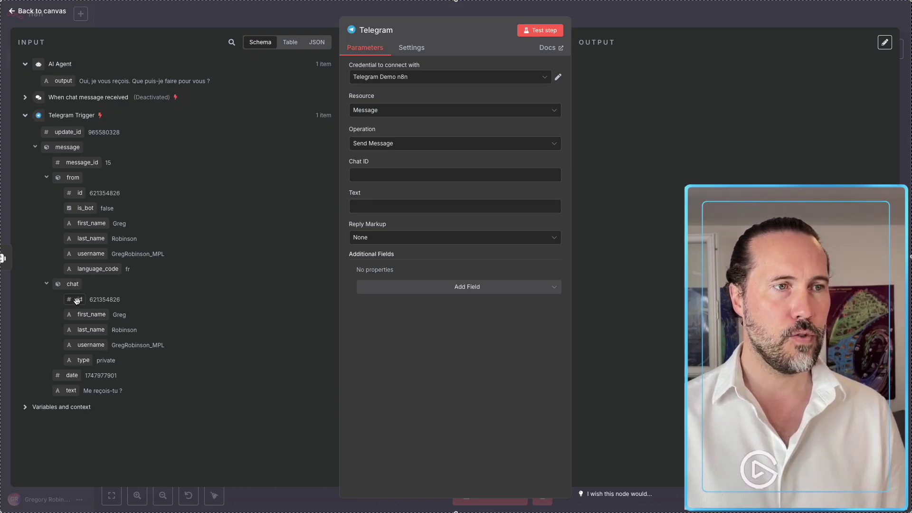
pyautogui.moveTo(77, 300); pyautogui.dragTo(370, 174)
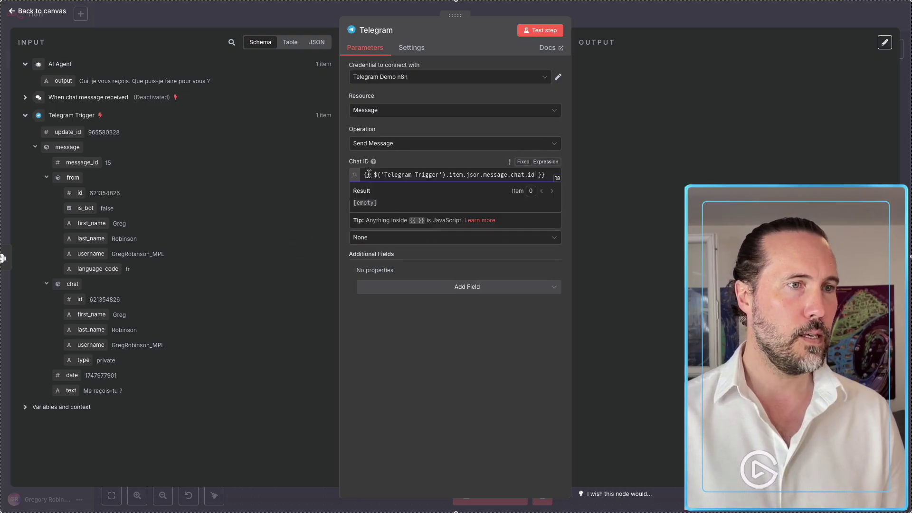
pyautogui.click(400, 162)
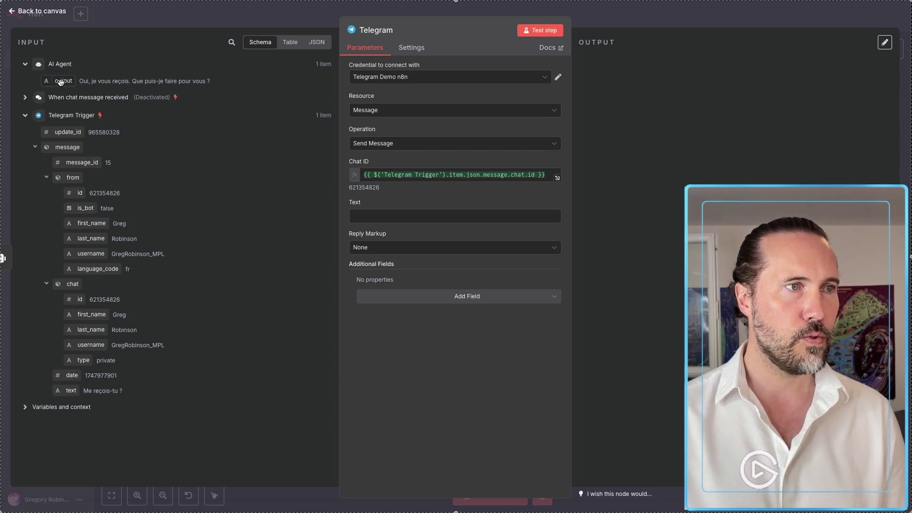
pyautogui.moveTo(63, 81); pyautogui.dragTo(365, 217)
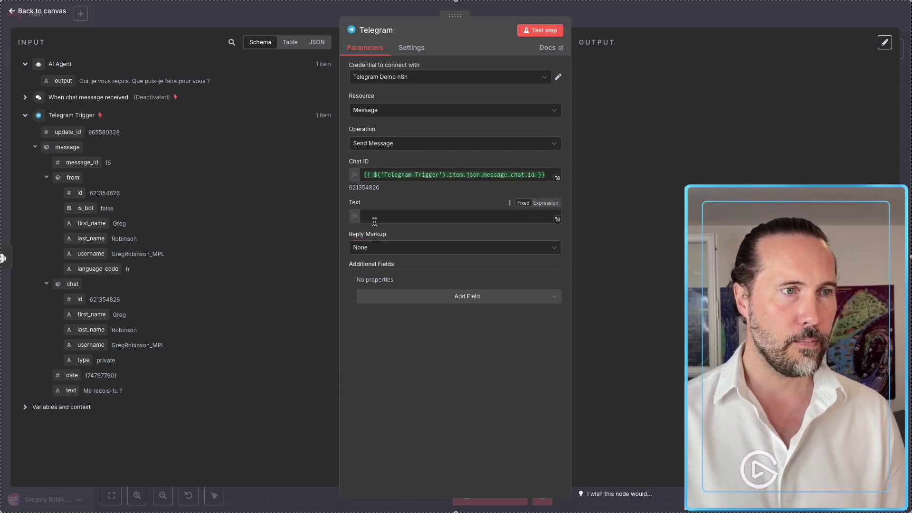
pyautogui.click(418, 207)
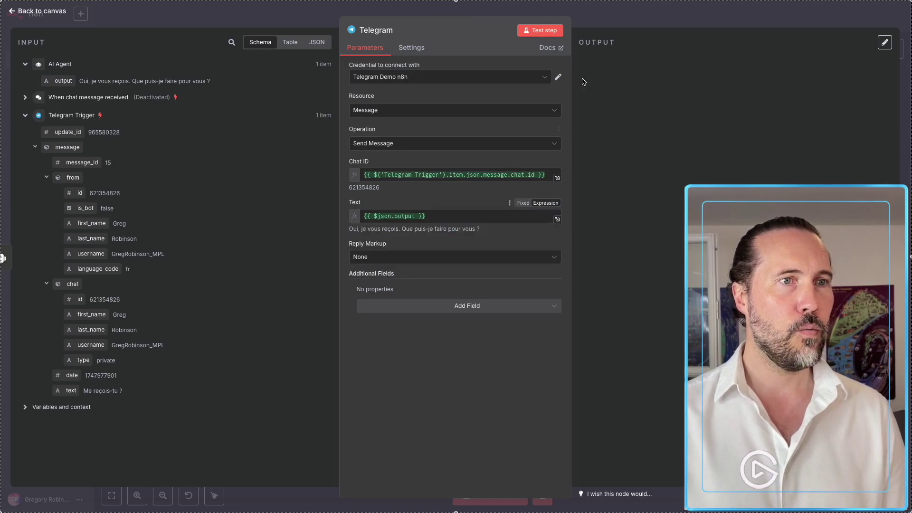
# Test the Telegram node, check the bot's reply in the Telegram chat, and return to n8n
pyautogui.click(559, 31)
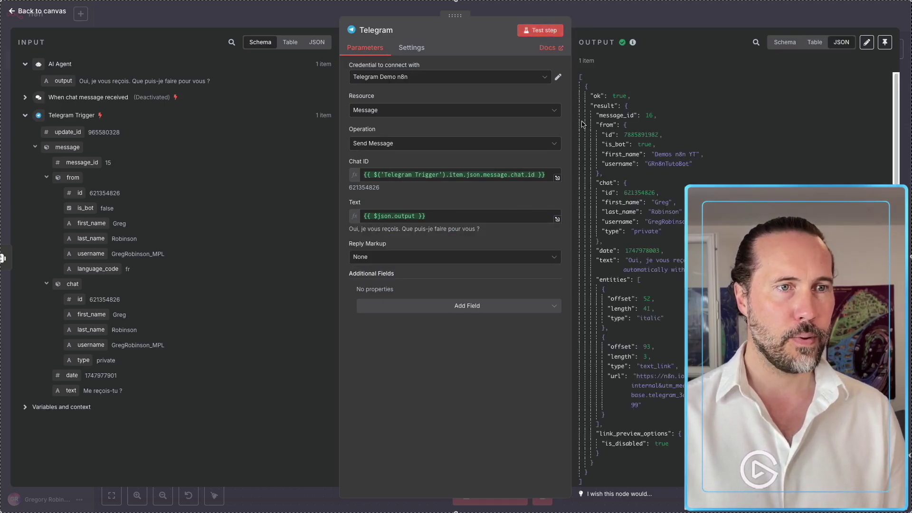
pyautogui.press('super+Tab')
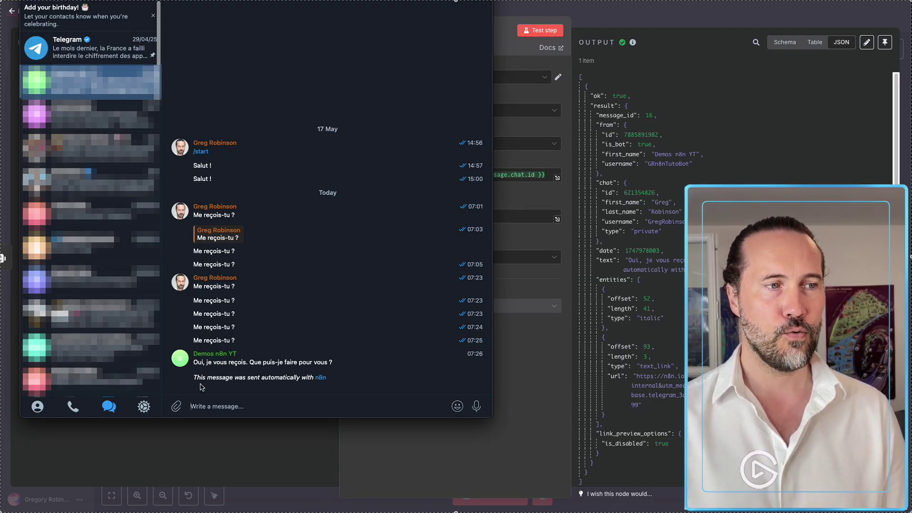
pyautogui.moveTo(200, 379); pyautogui.dragTo(292, 378)
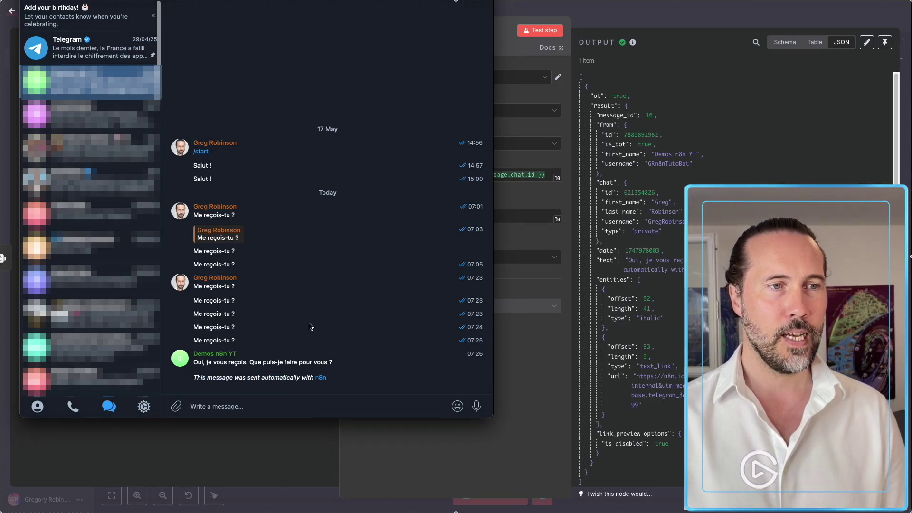
pyautogui.press('super+Tab')
# Add the Append n8n Attribution field to the Telegram node, turn it off, and return to the canvas
pyautogui.click(432, 308)
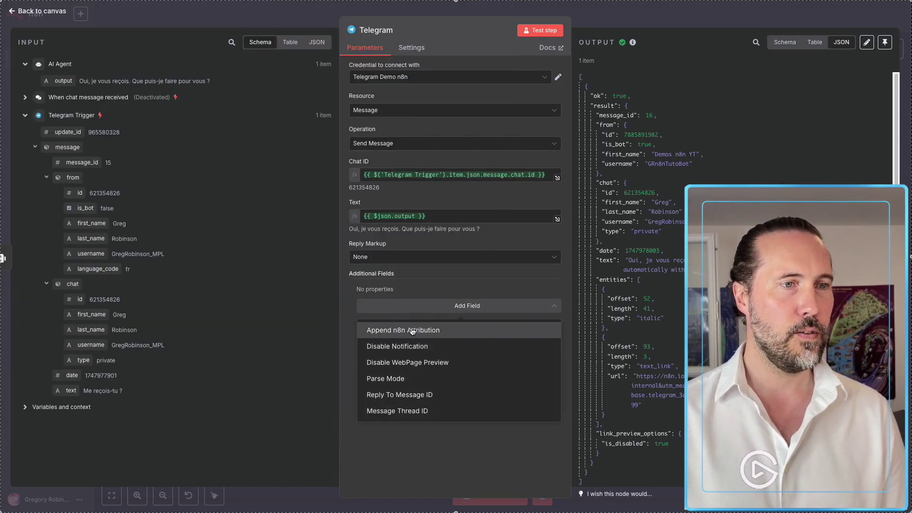
pyautogui.click(412, 331)
pyautogui.click(373, 302)
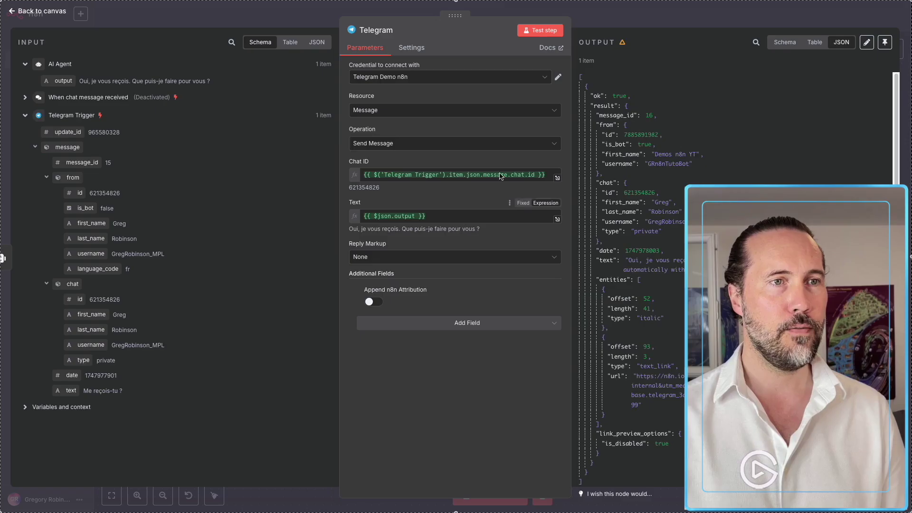
pyautogui.press('Escape')
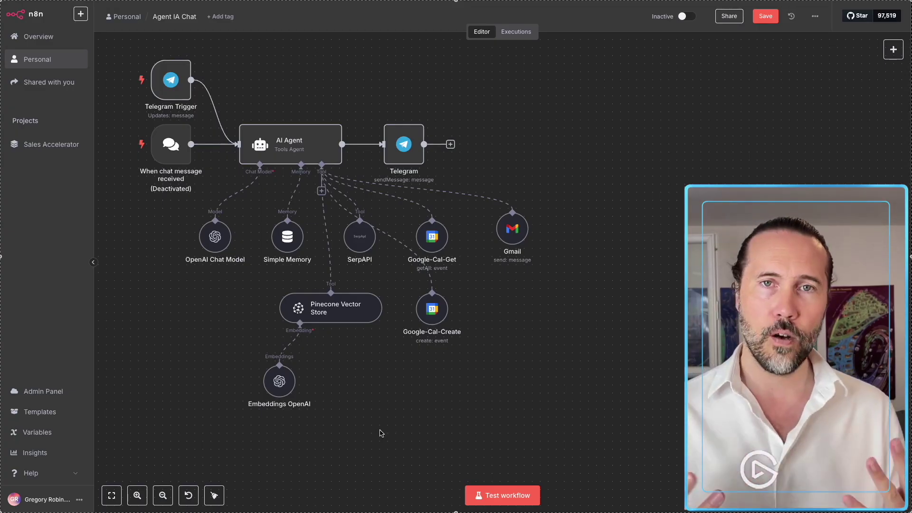
# Switch to Telegram and write "Donnes-moi un récap de ma semaine prochaine" in the bot chat without sending it
pyautogui.press('super+Tab')
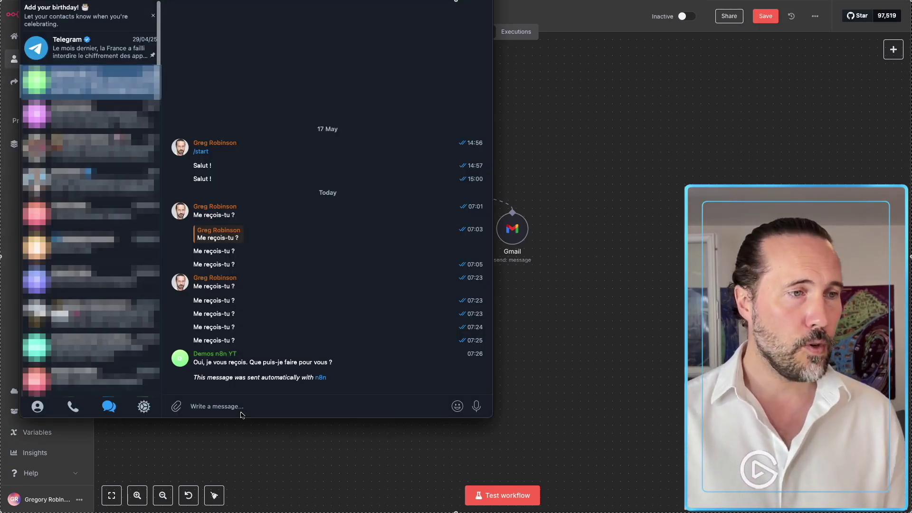
pyautogui.write('Donnes-moi')
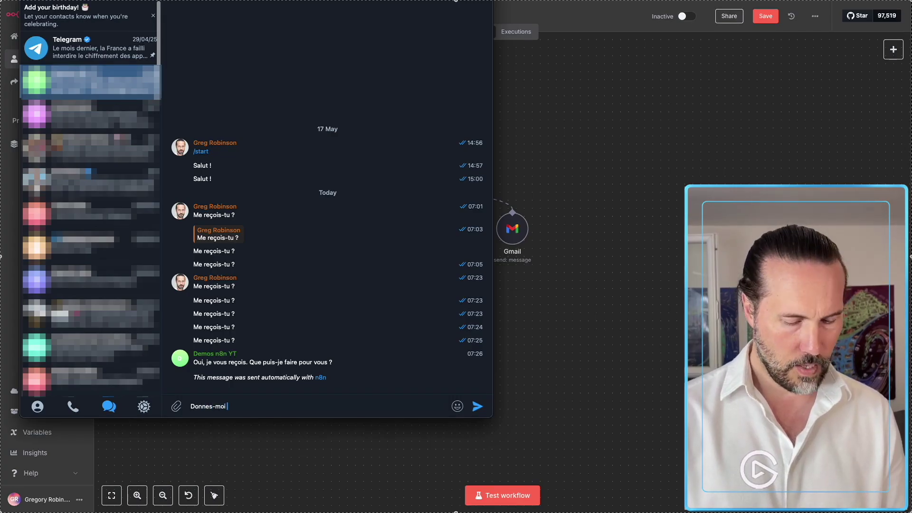
pyautogui.write(' un récap de')
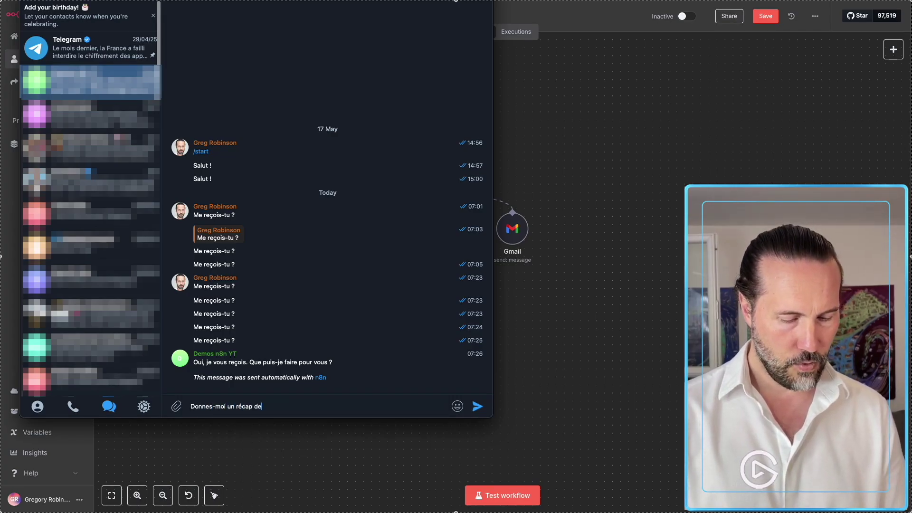
pyautogui.write(' ma semaine prochaine')
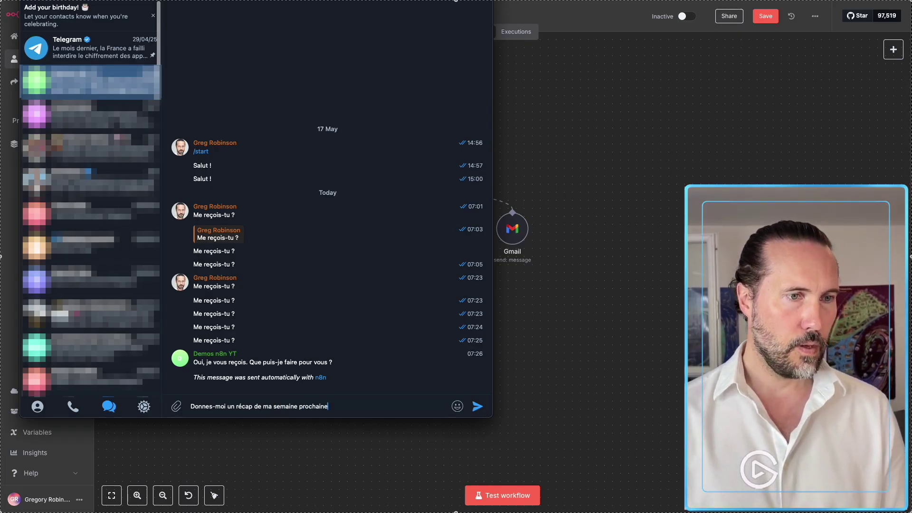
# Start a test run of the workflow, send the drafted message to the bot in Telegram, and return to n8n
pyautogui.click(480, 495)
pyautogui.click(485, 496)
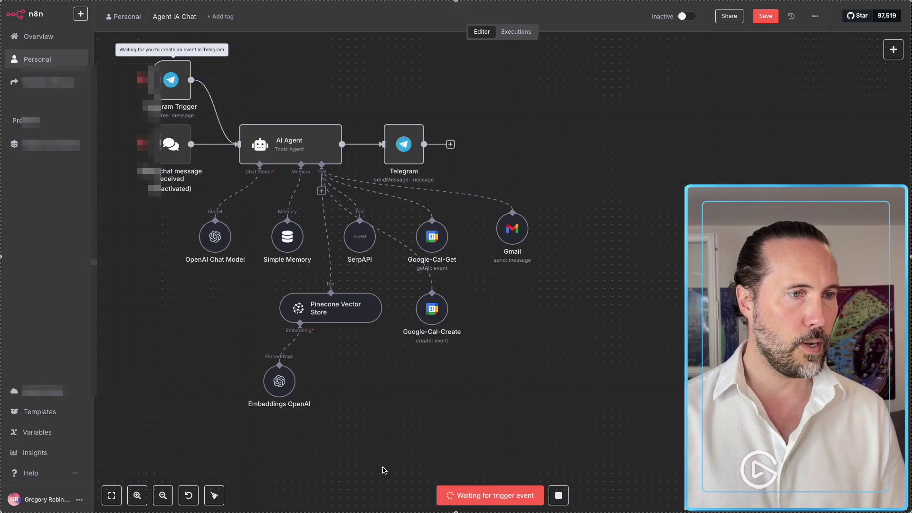
pyautogui.press('super+Tab')
pyautogui.press('Return')
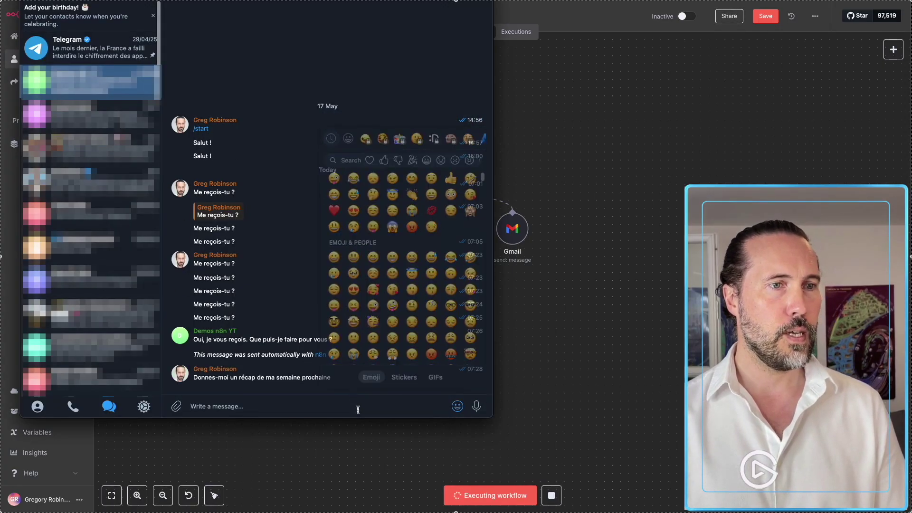
pyautogui.click(516, 326)
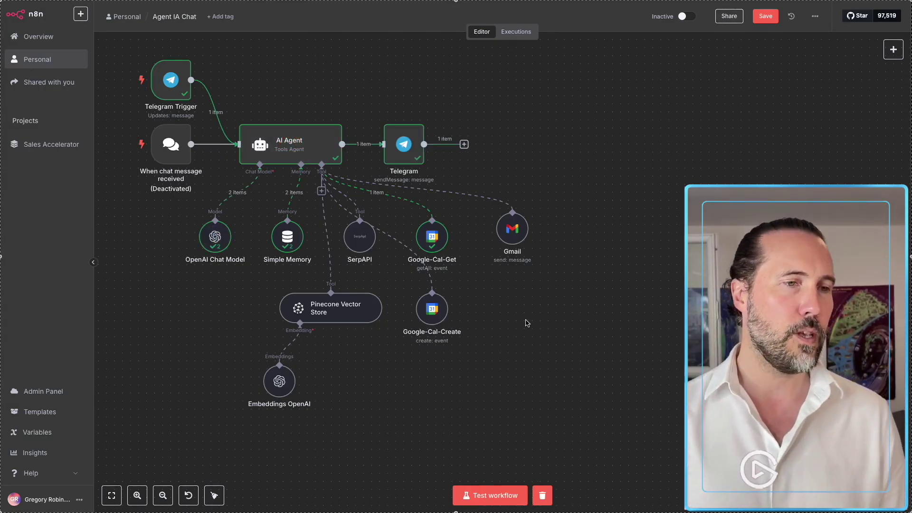
pyautogui.hotkey('alt', 'Tab')
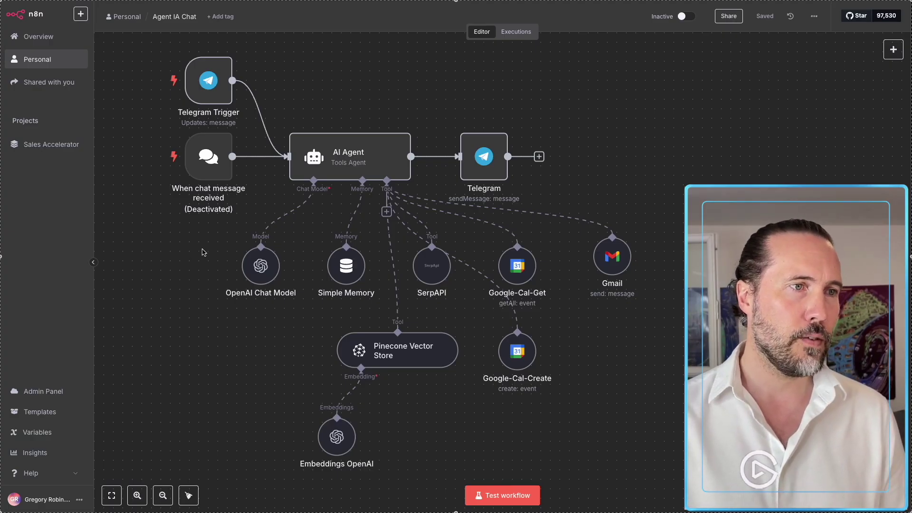
# Move the Telegram Trigger away from the other nodes and insert a Switch node on its connection to the AI Agent
pyautogui.moveTo(191, 267); pyautogui.dragTo(307, 353)
pyautogui.moveTo(331, 175); pyautogui.dragTo(189, 146)
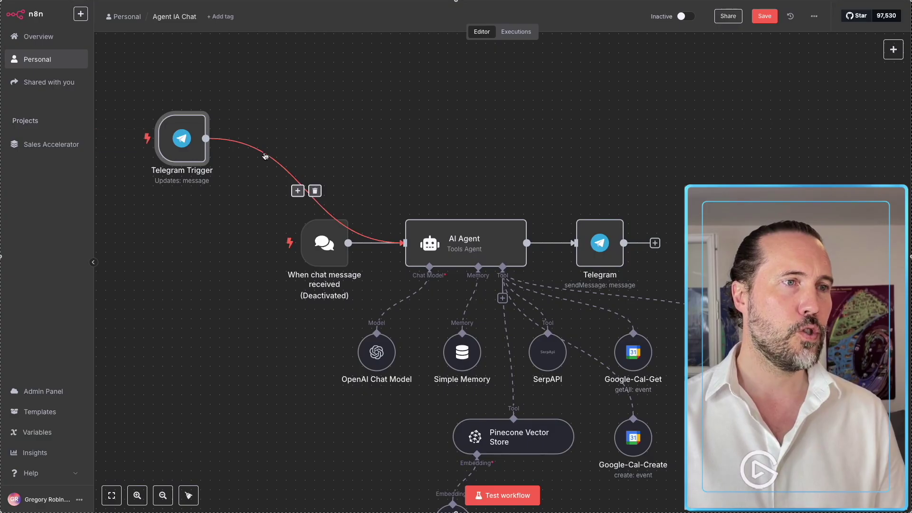
pyautogui.click(298, 191)
pyautogui.write('s')
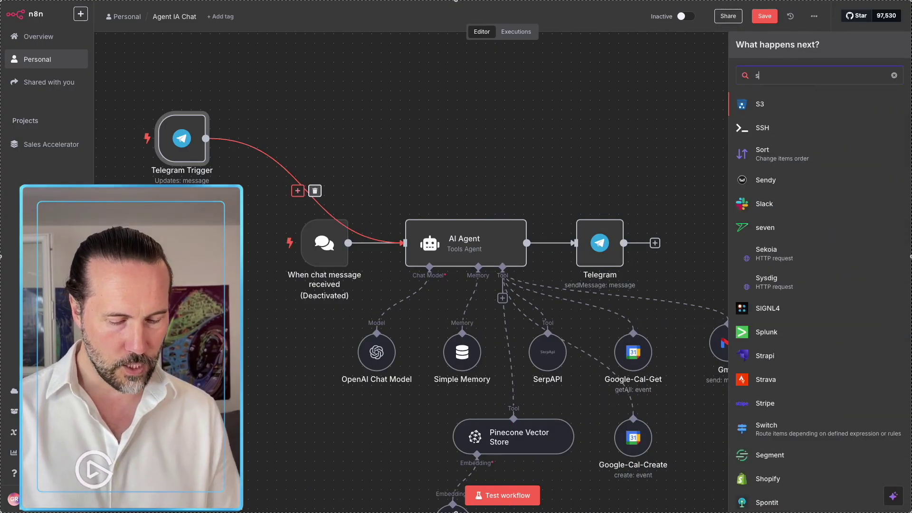
pyautogui.write('witch')
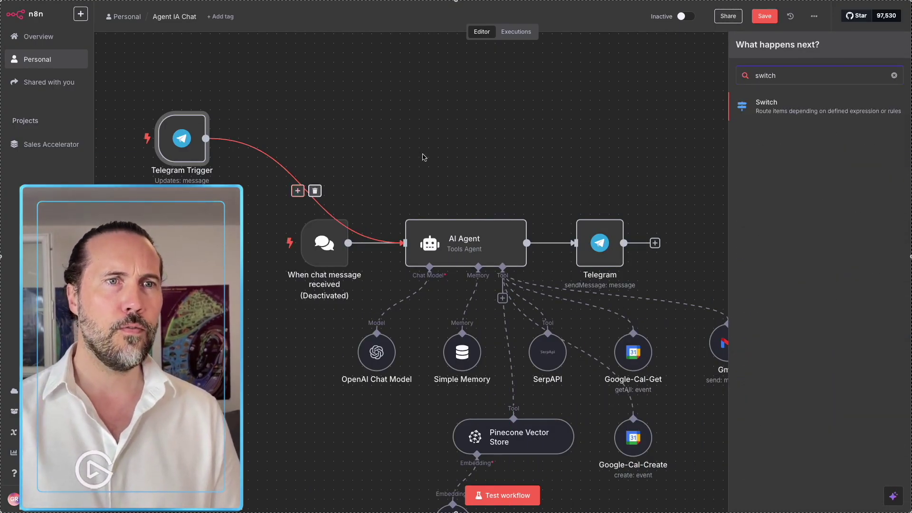
pyautogui.click(785, 108)
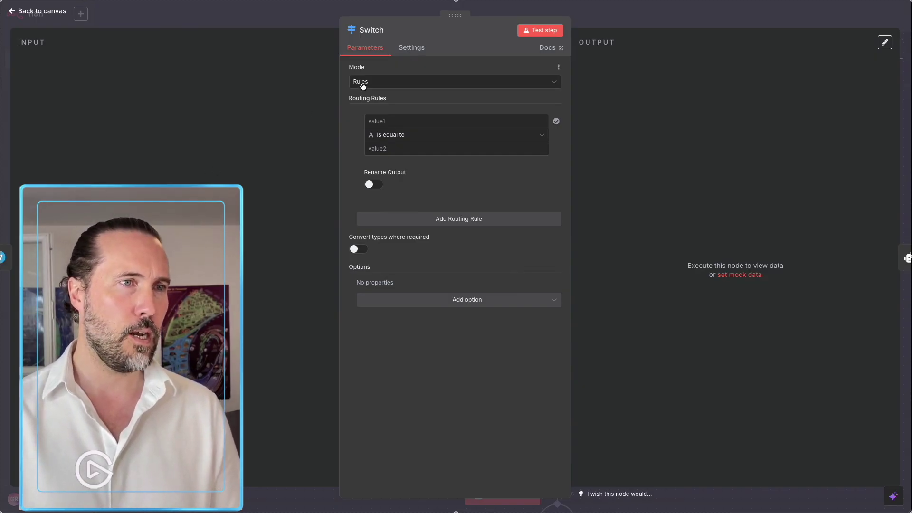
pyautogui.click(391, 121)
pyautogui.moveTo(334, 132); pyautogui.dragTo(334, 133)
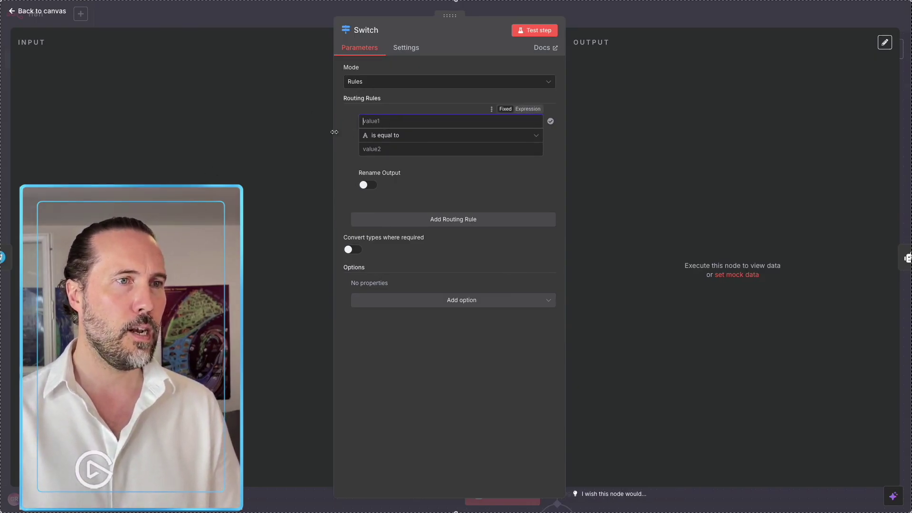
pyautogui.click(399, 137)
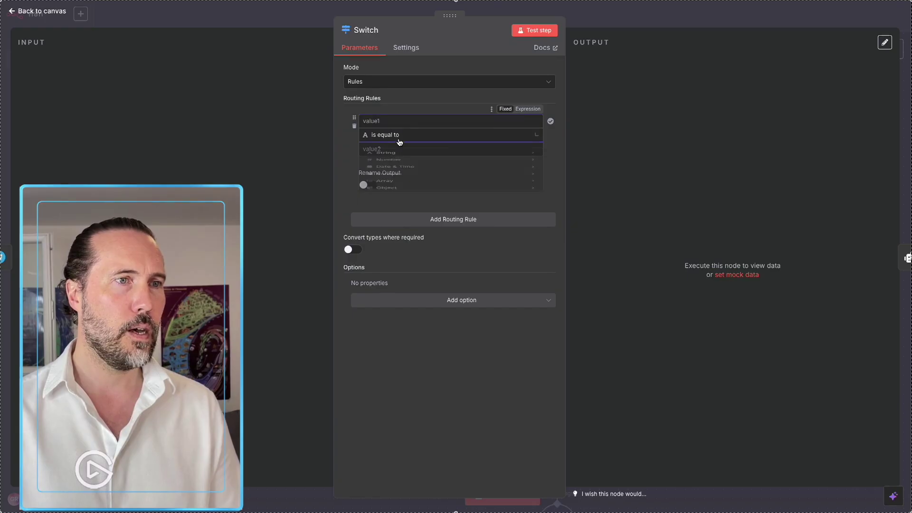
pyautogui.click(346, 161)
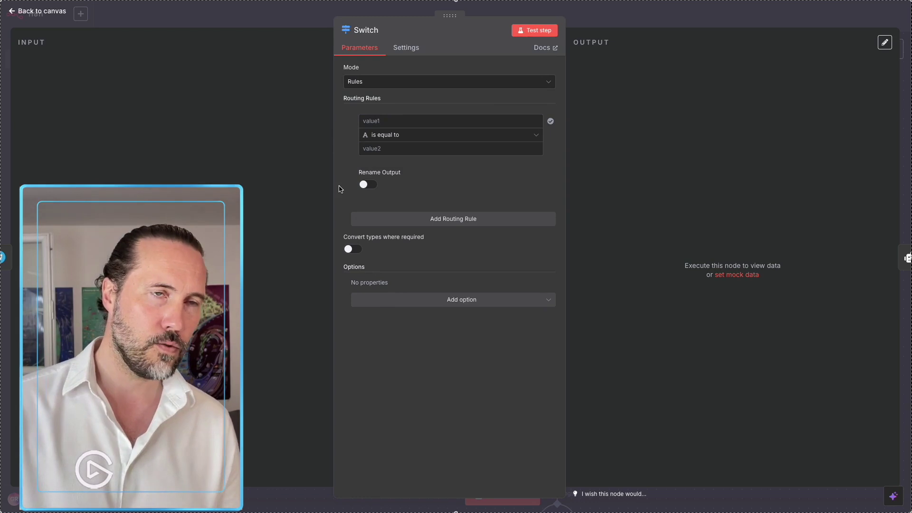
# Execute the nodes preceding the Switch so the Telegram Trigger listens for a message, and return to the canvas
pyautogui.click(172, 270)
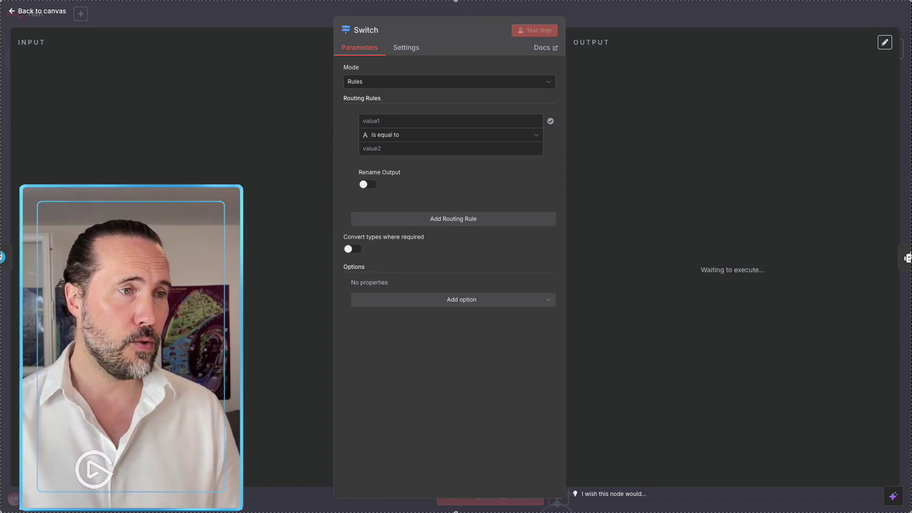
pyautogui.click(658, 16)
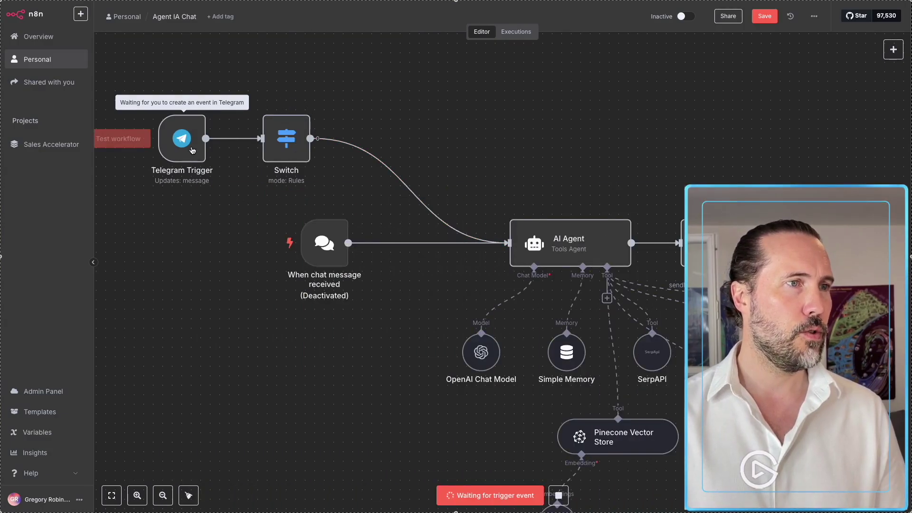
pyautogui.click(192, 150)
# Send "Voici un message text" to the bot in Telegram as trigger data and return to n8n
pyautogui.press('super+Tab')
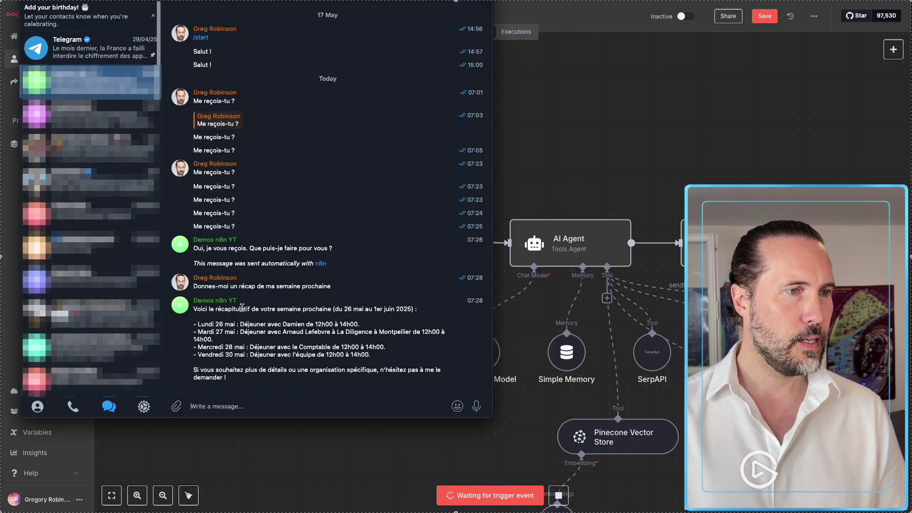
pyautogui.click(244, 402)
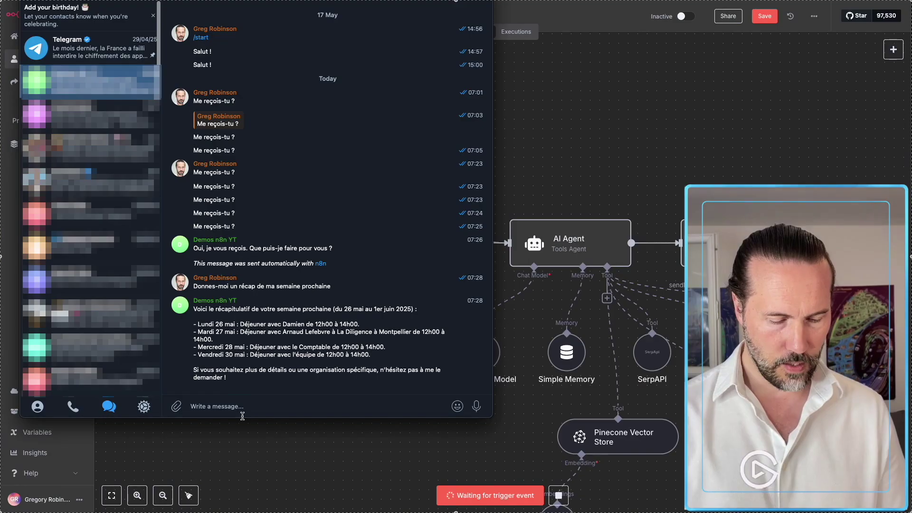
pyautogui.write('Voici un me')
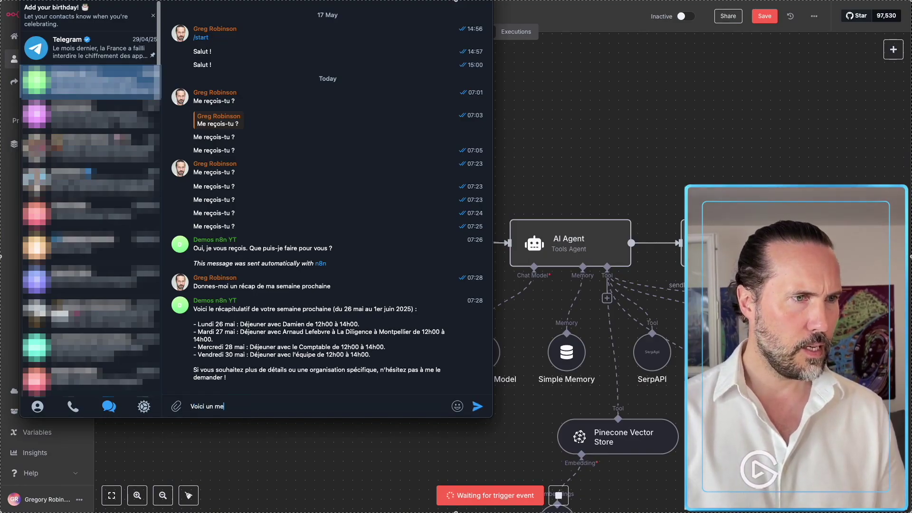
pyautogui.write('ssage tes')
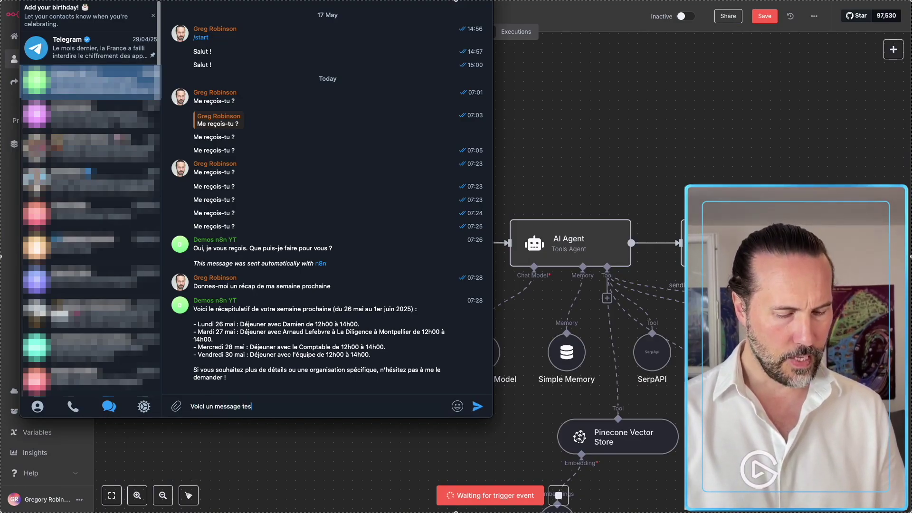
pyautogui.press('BackSpace')
pyautogui.write('xt')
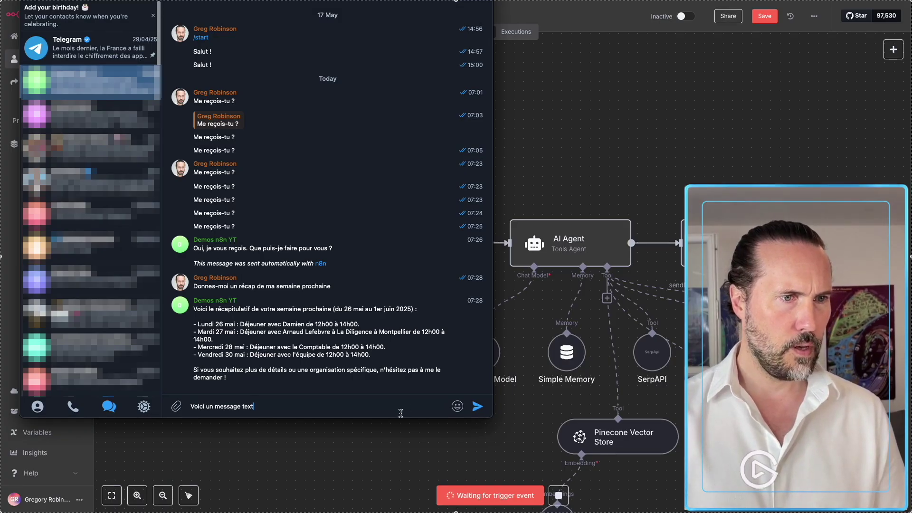
pyautogui.press('Return')
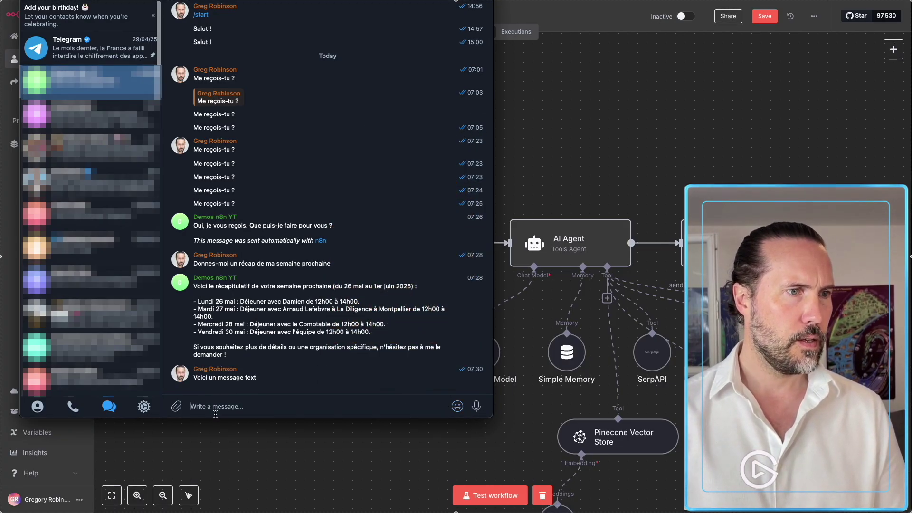
pyautogui.press('super+Tab')
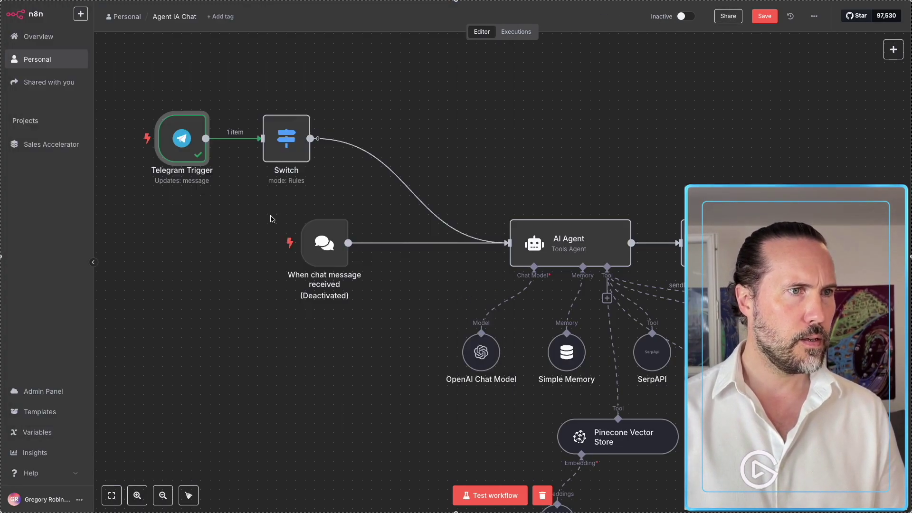
# Set the Switch node's first routing rule to {{ $json.message.text }} with the Object "exists" condition, and add a second routing rule
pyautogui.doubleClick(280, 160)
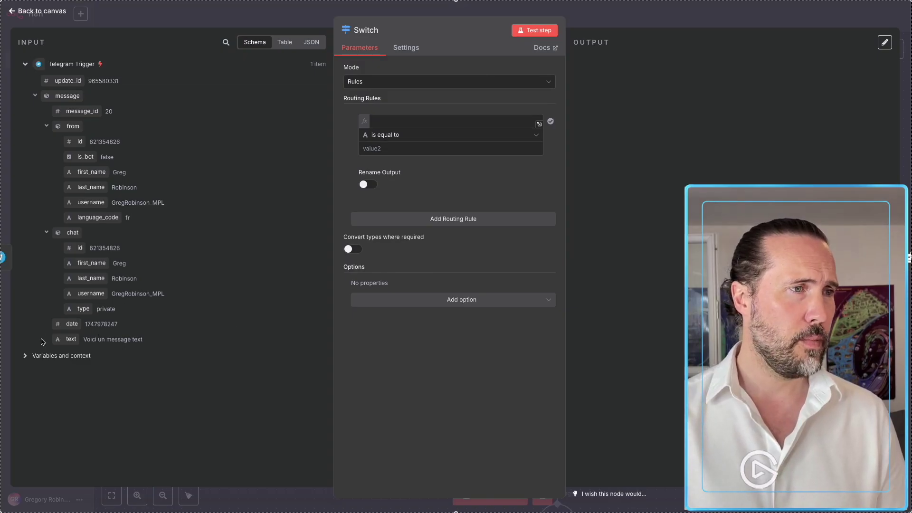
pyautogui.moveTo(64, 339); pyautogui.dragTo(388, 122)
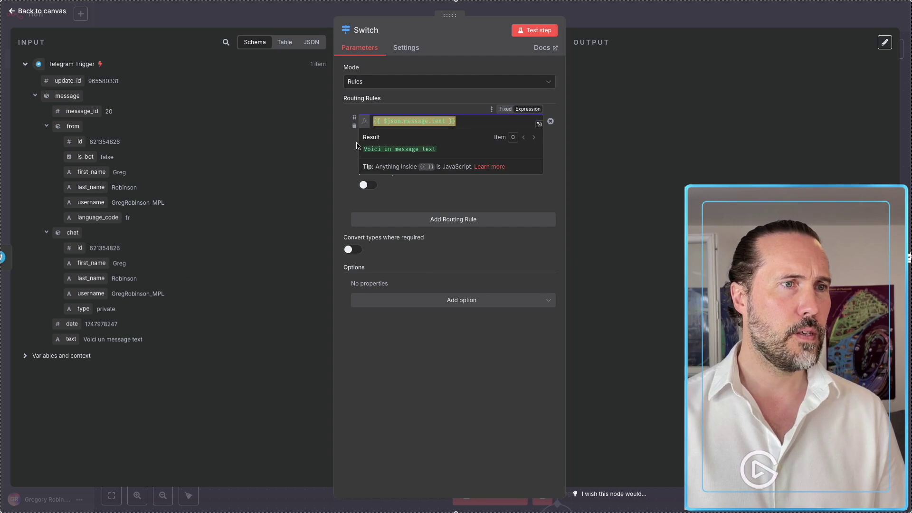
pyautogui.click(419, 136)
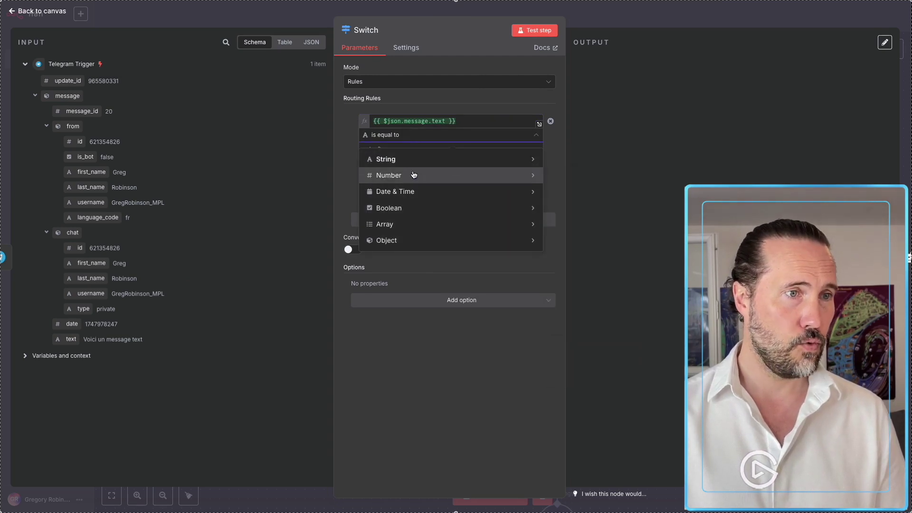
pyautogui.moveTo(414, 166)
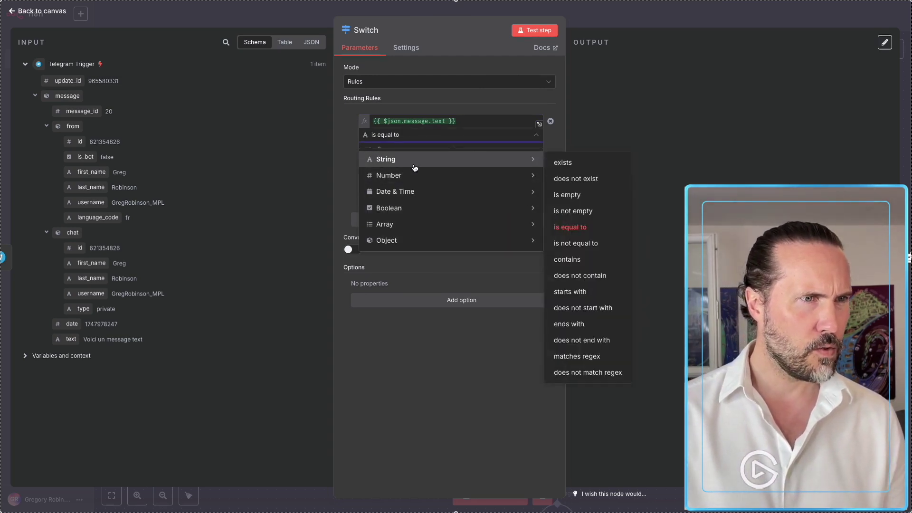
pyautogui.moveTo(416, 240)
pyautogui.click(562, 243)
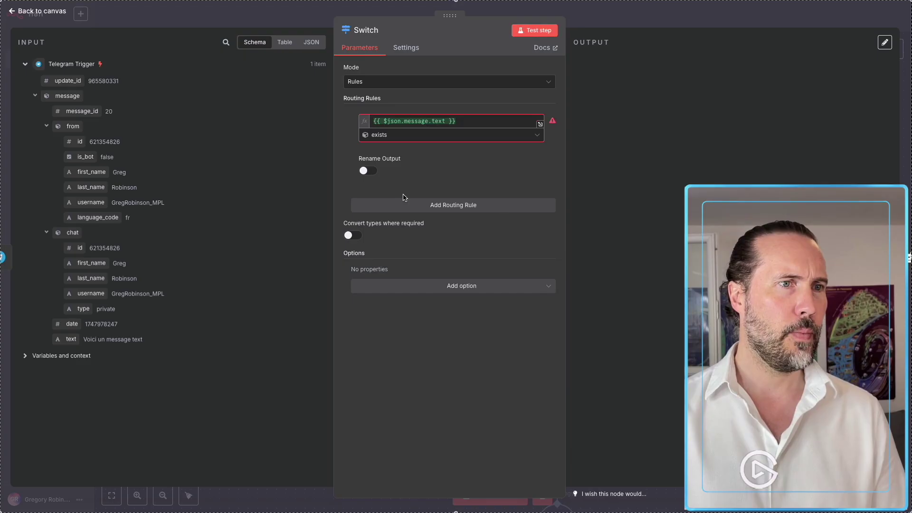
pyautogui.click(458, 206)
pyautogui.click(392, 219)
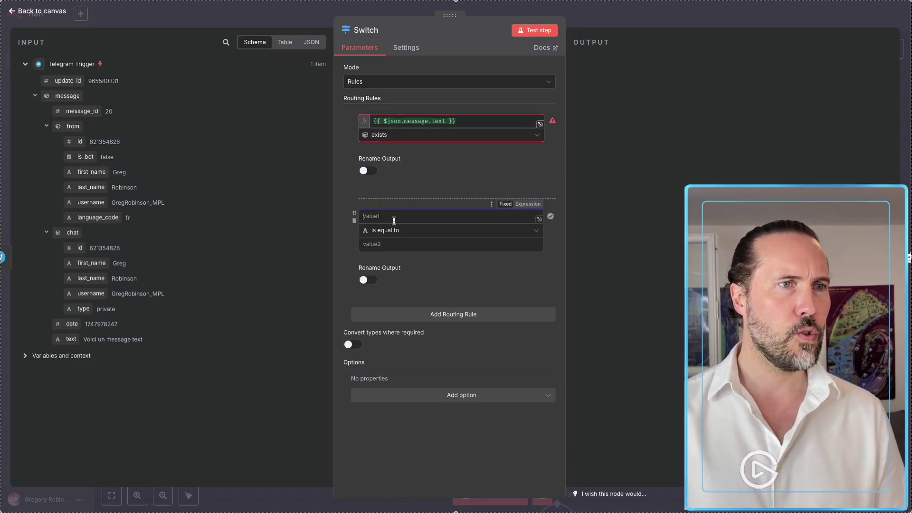
# Record and send a short voice message to the bot in Telegram, then leave the Switch node for the n8n canvas
pyautogui.press('super+Tab')
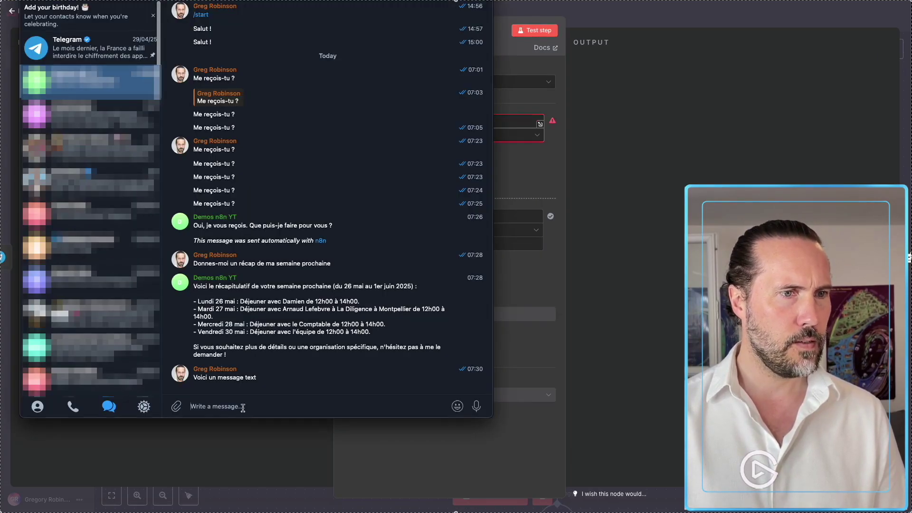
pyautogui.click(472, 408)
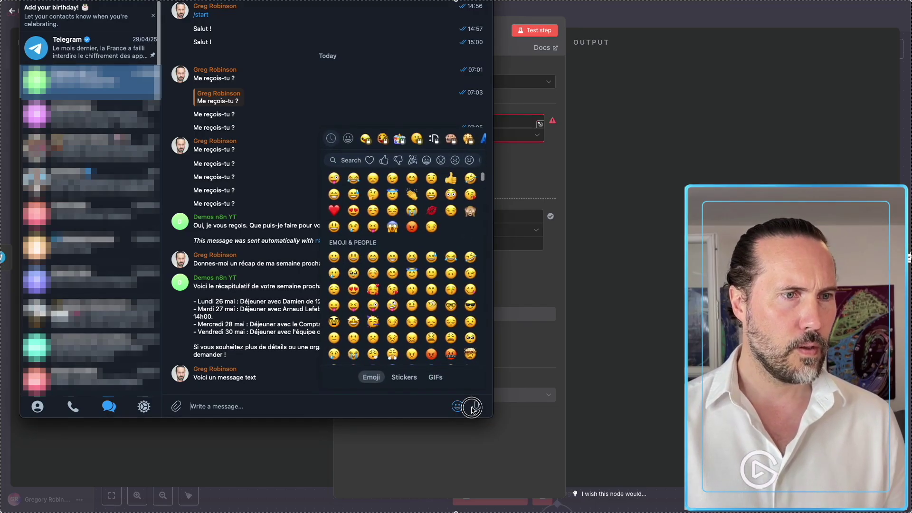
pyautogui.moveTo(478, 407); pyautogui.dragTo(477, 408)
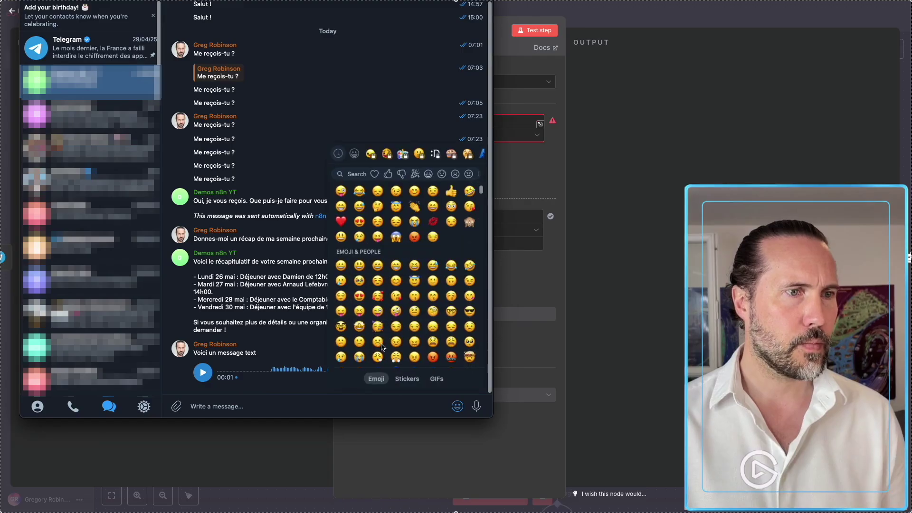
pyautogui.click(539, 290)
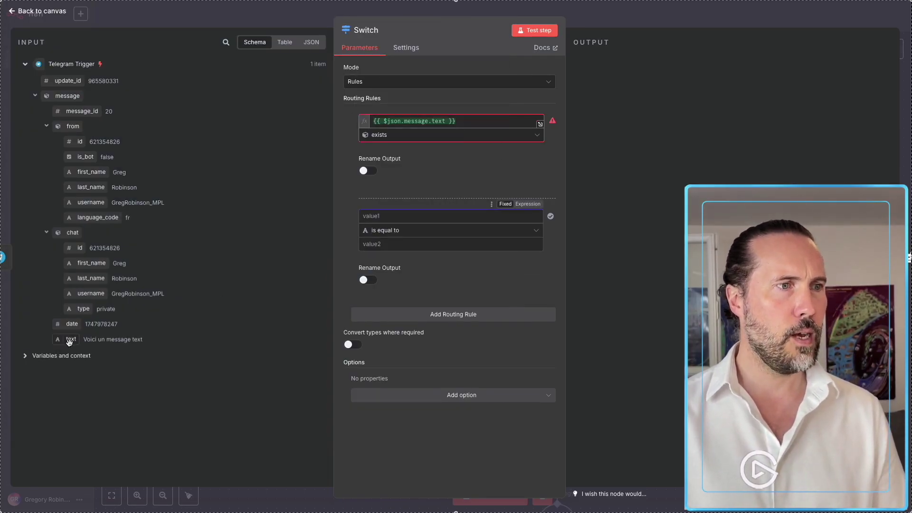
pyautogui.click(196, 356)
pyautogui.click(631, 19)
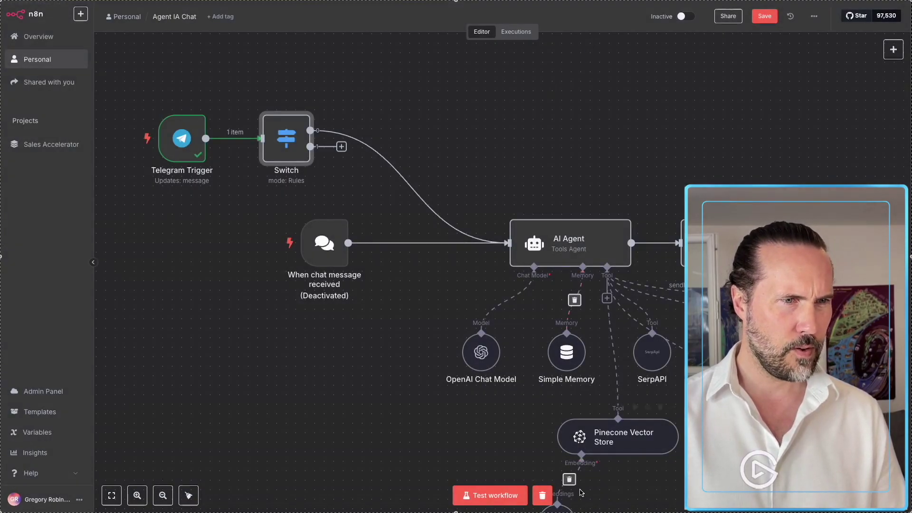
# Run the workflow on the voice message and set the Switch's second routing rule to {{ $json.message.voice.file_id }} with the Object "exists" condition
pyautogui.click(490, 496)
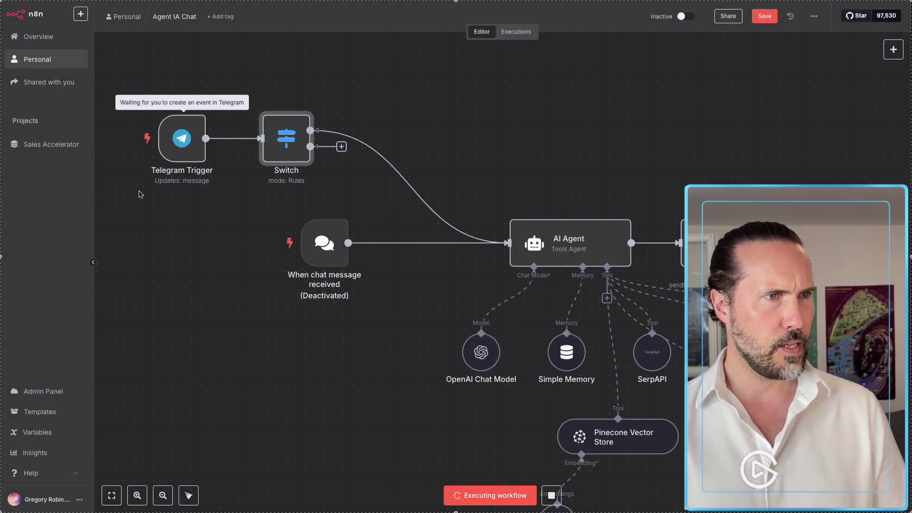
pyautogui.doubleClick(275, 130)
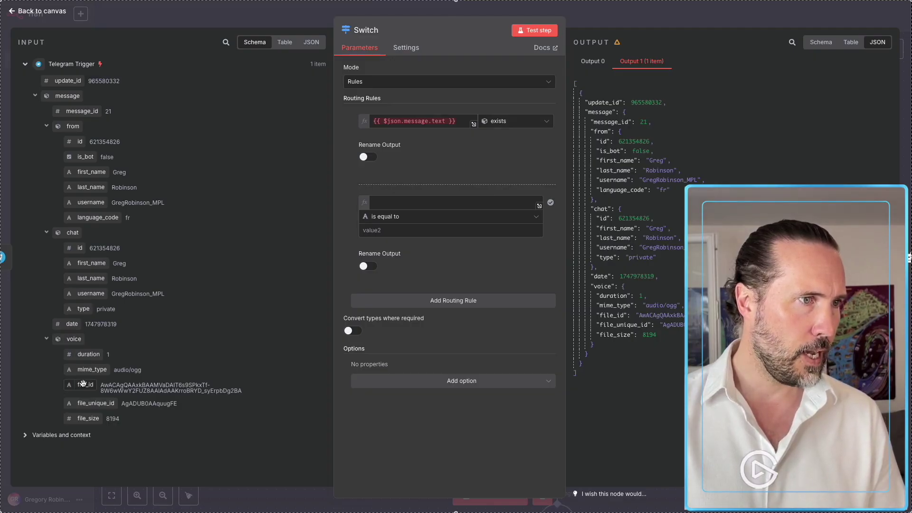
pyautogui.moveTo(84, 385); pyautogui.dragTo(404, 202)
pyautogui.click(398, 218)
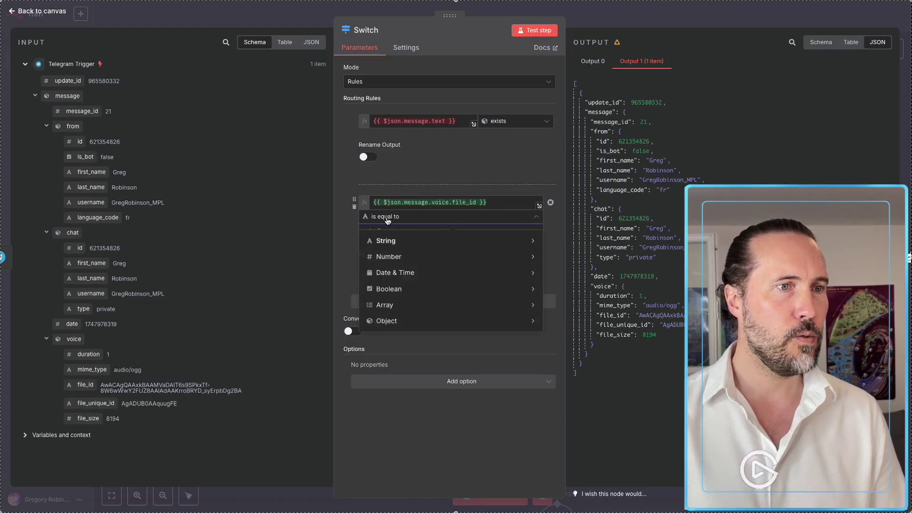
pyautogui.moveTo(418, 322)
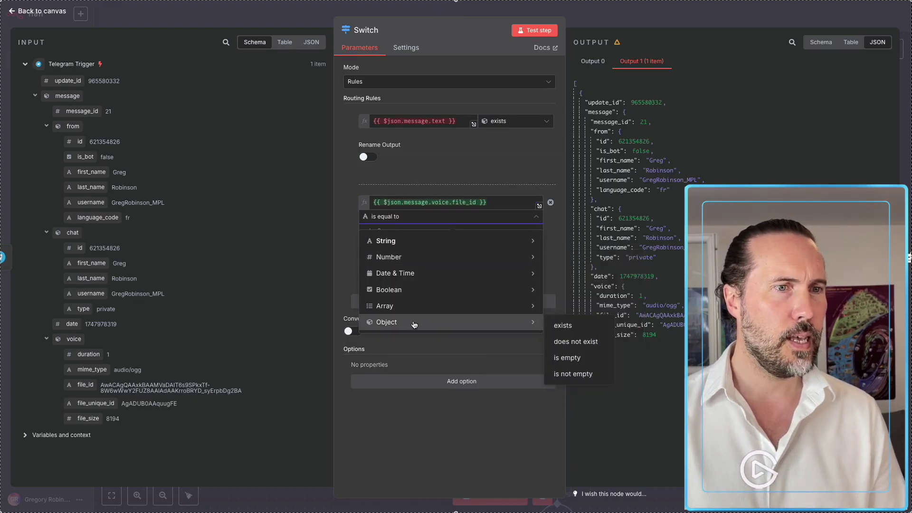
pyautogui.click(566, 328)
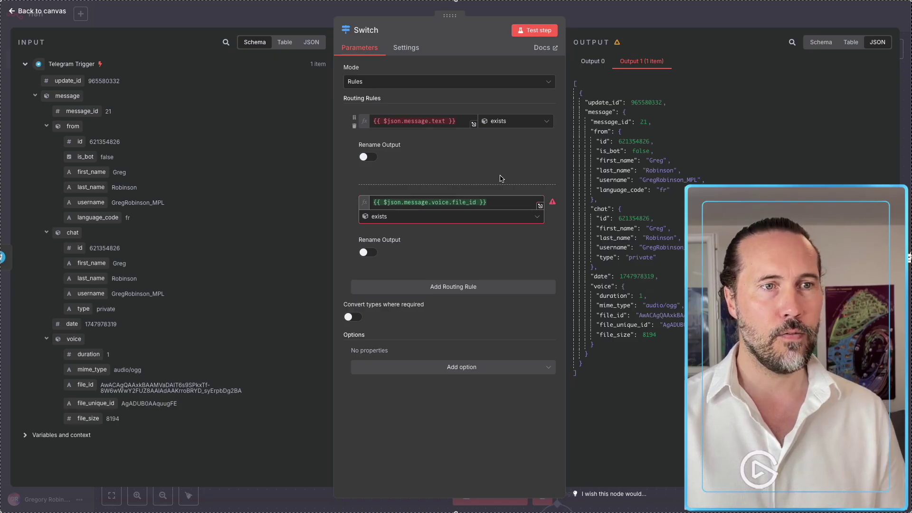
pyautogui.click(584, 23)
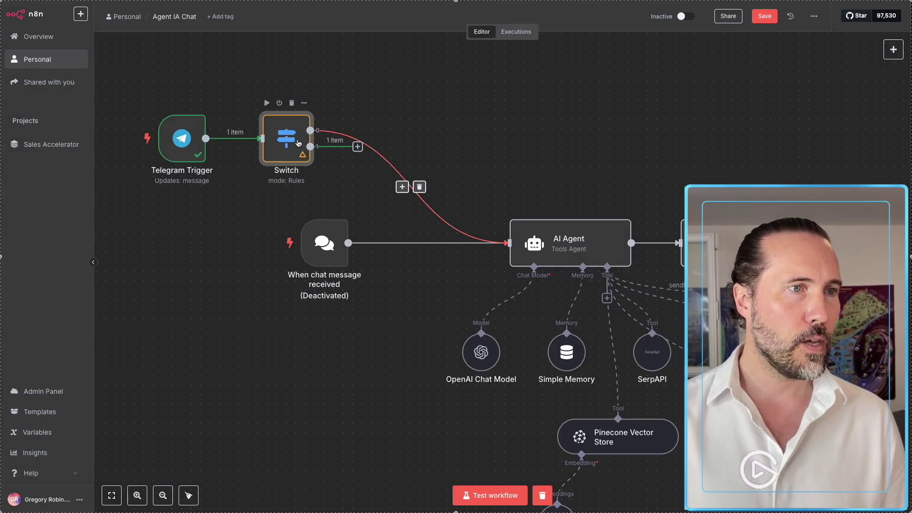
# Rename the Switch node's first output to "Text" and its second output to "Voix", and return to the canvas
pyautogui.doubleClick(297, 142)
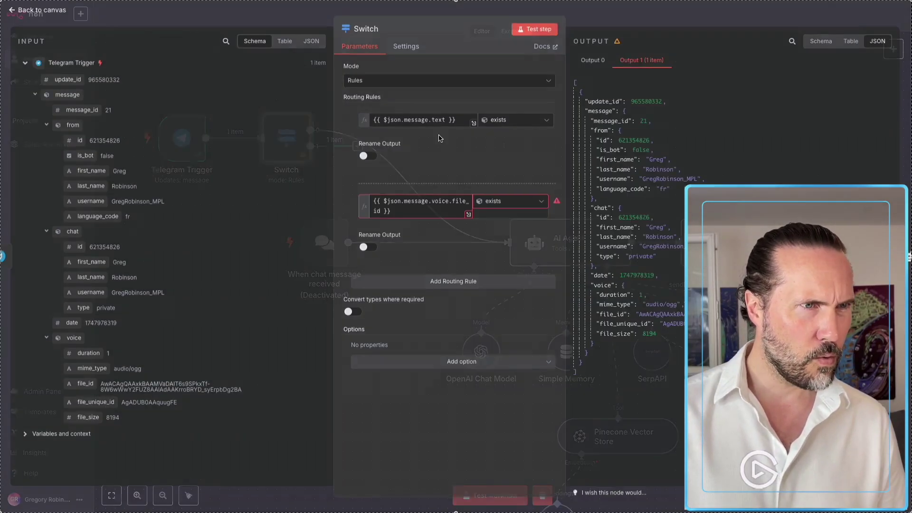
pyautogui.click(367, 158)
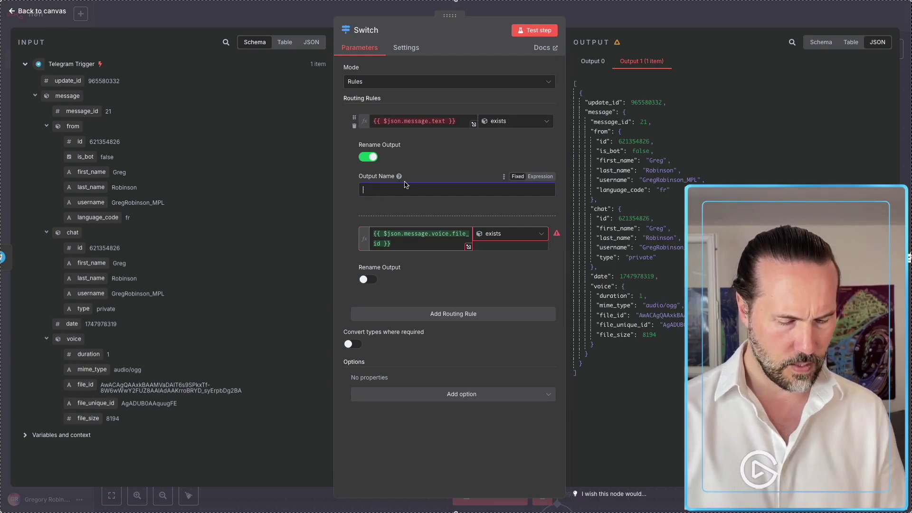
pyautogui.write('Text')
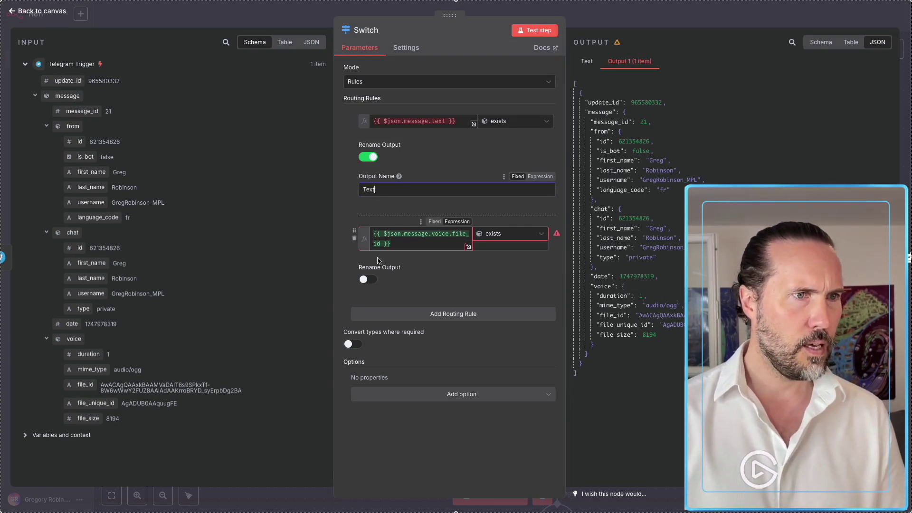
pyautogui.click(368, 279)
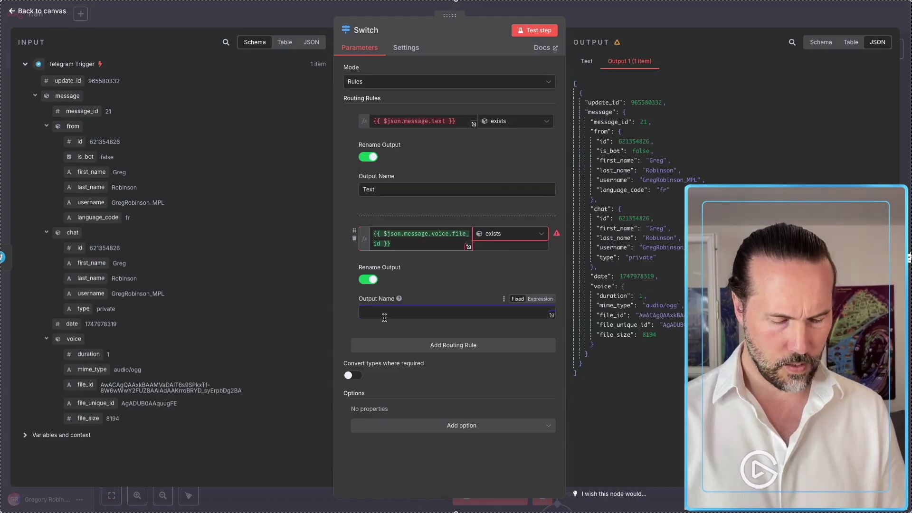
pyautogui.write('Voix')
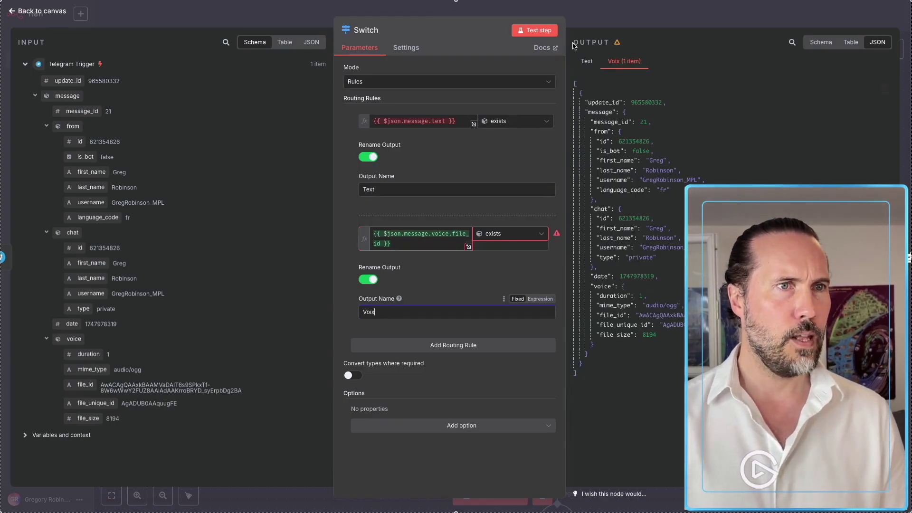
pyautogui.click(577, 27)
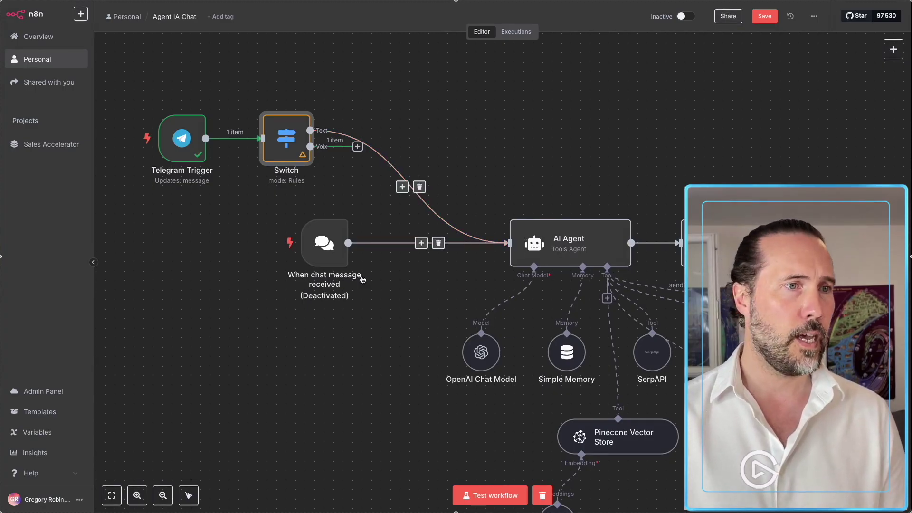
# Delete the deactivated chat message trigger and move the Telegram Trigger and Switch nodes down in line with the AI Agent
pyautogui.click(331, 244)
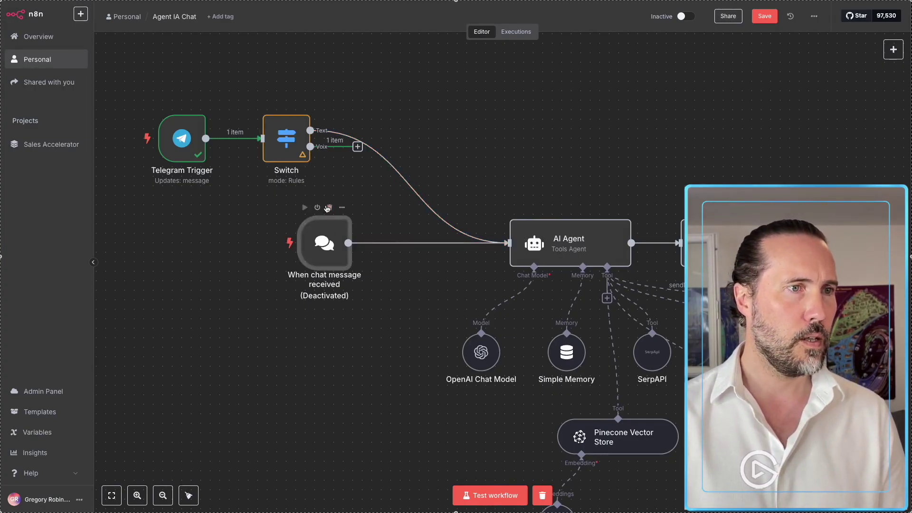
pyautogui.click(328, 208)
pyautogui.moveTo(337, 224); pyautogui.dragTo(126, 90)
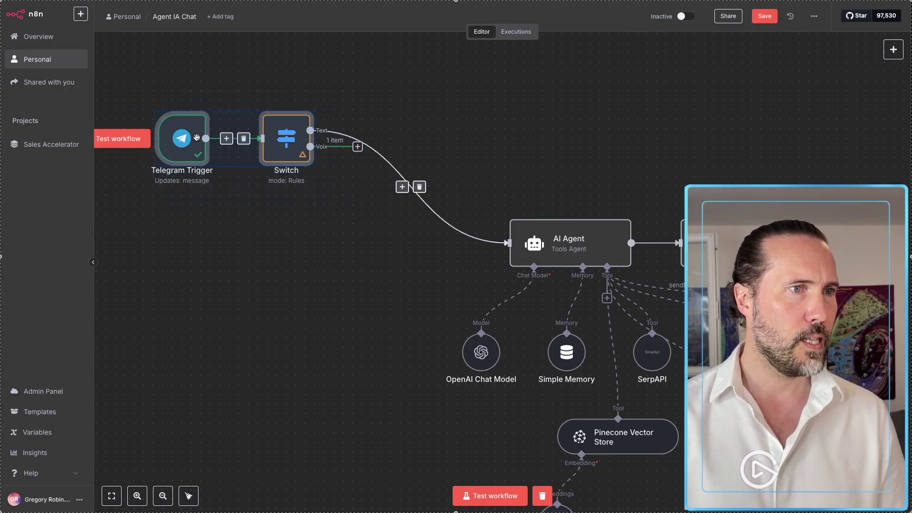
pyautogui.moveTo(187, 140); pyautogui.dragTo(176, 243)
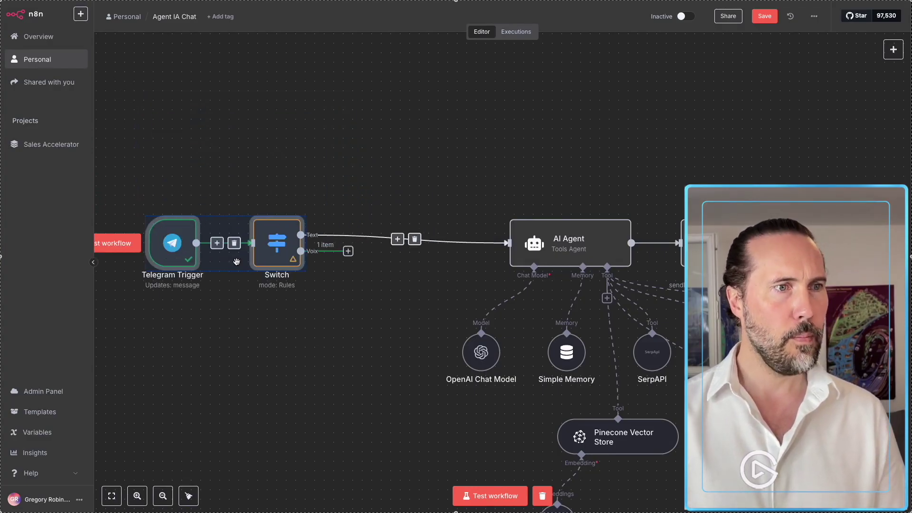
pyautogui.click(332, 306)
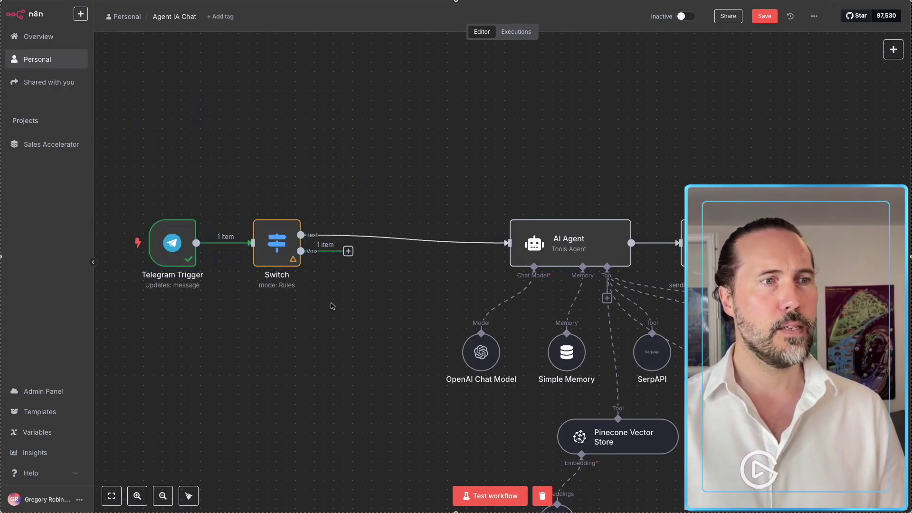
# Add an OpenAI node with the "Transcribe a recording" action to the Switch's Voix output
pyautogui.click(347, 252)
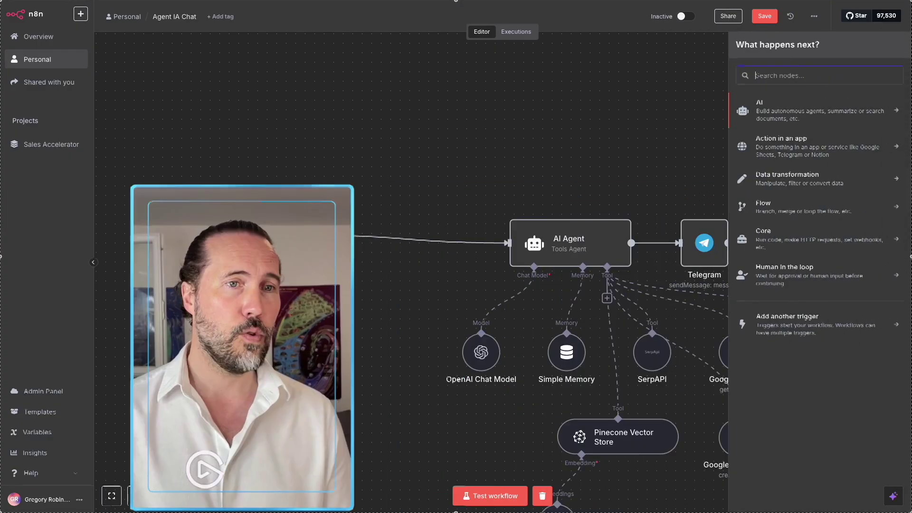
pyautogui.click(803, 109)
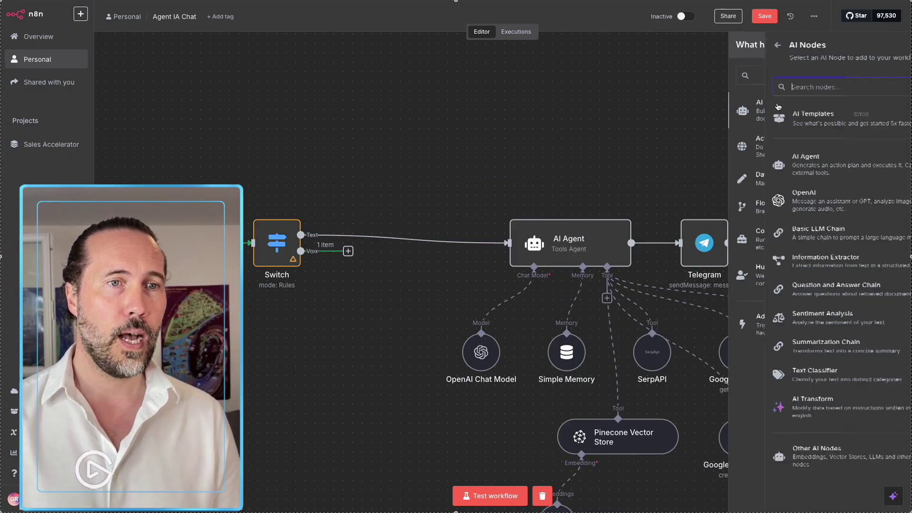
pyautogui.click(781, 195)
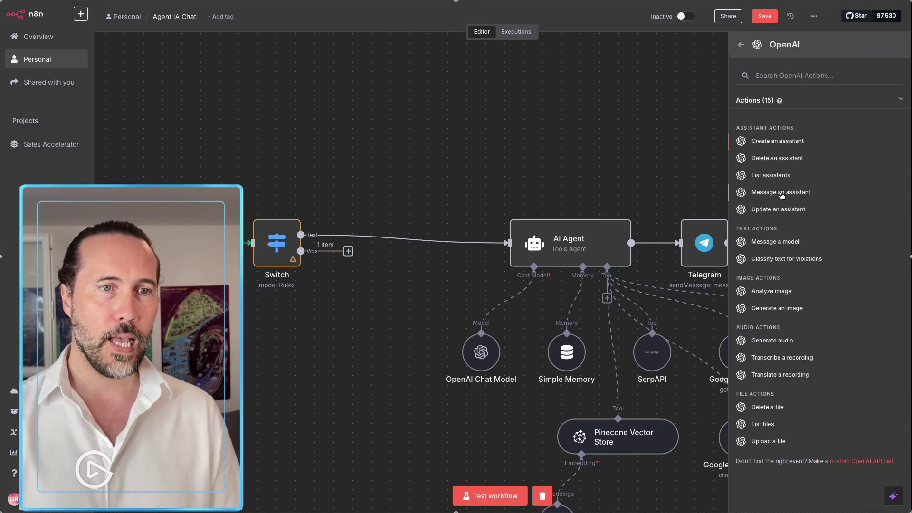
pyautogui.click(773, 357)
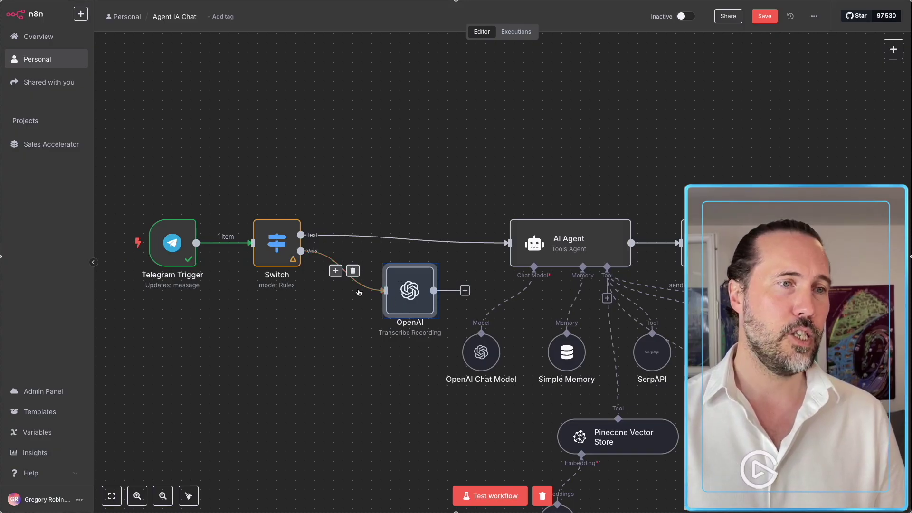
# Insert a Telegram "Get a file" node between the Switch and OpenAI nodes with File ID {{ $json.message.voice.file_id }}
pyautogui.click(335, 270)
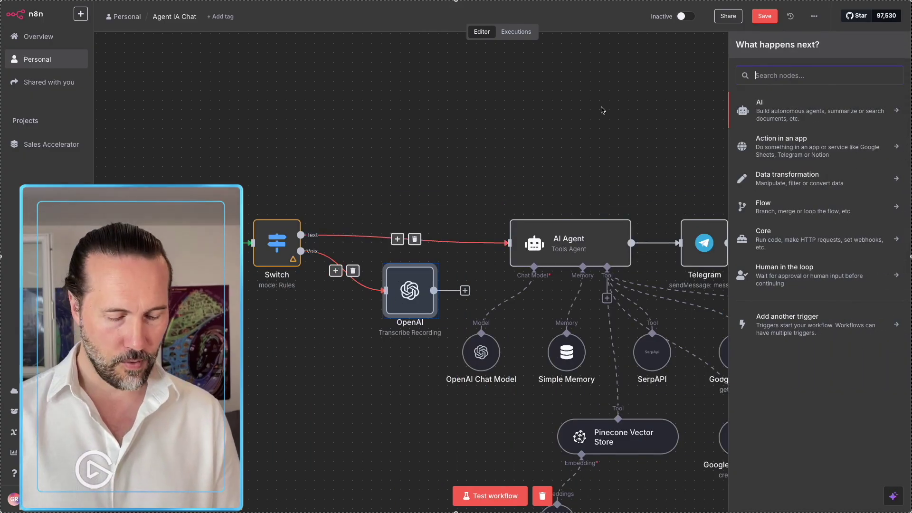
pyautogui.write('tele')
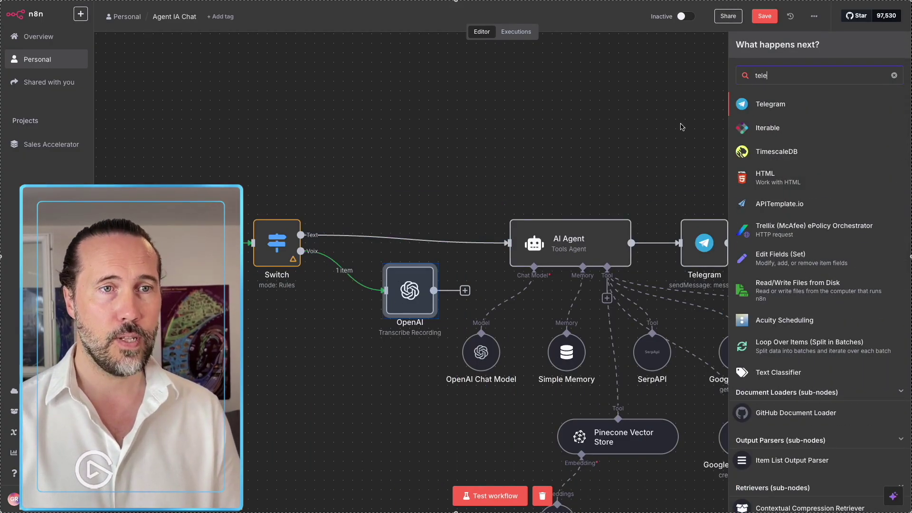
pyautogui.click(769, 114)
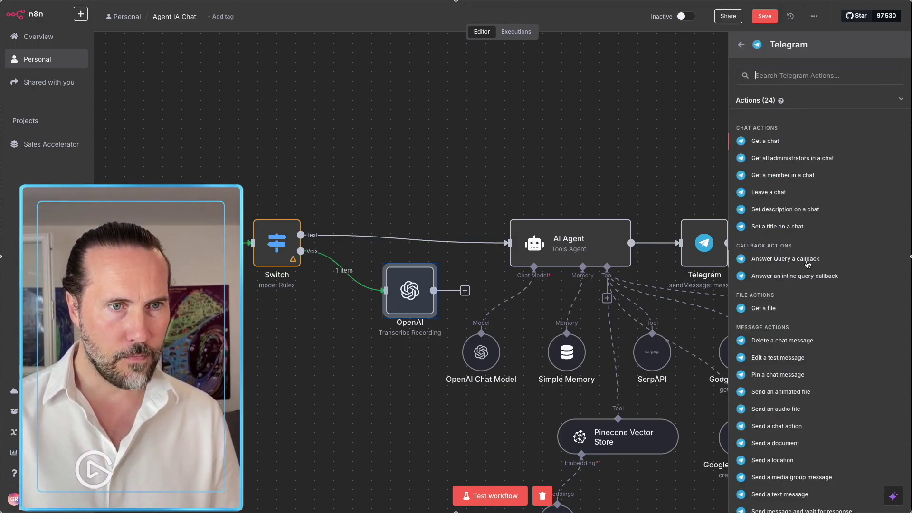
pyautogui.click(766, 308)
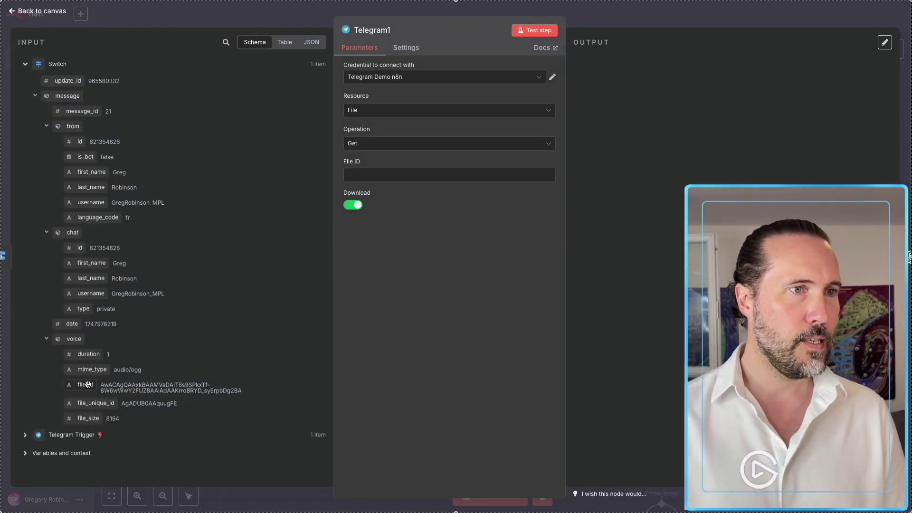
pyautogui.moveTo(88, 384); pyautogui.dragTo(386, 173)
pyautogui.click(423, 356)
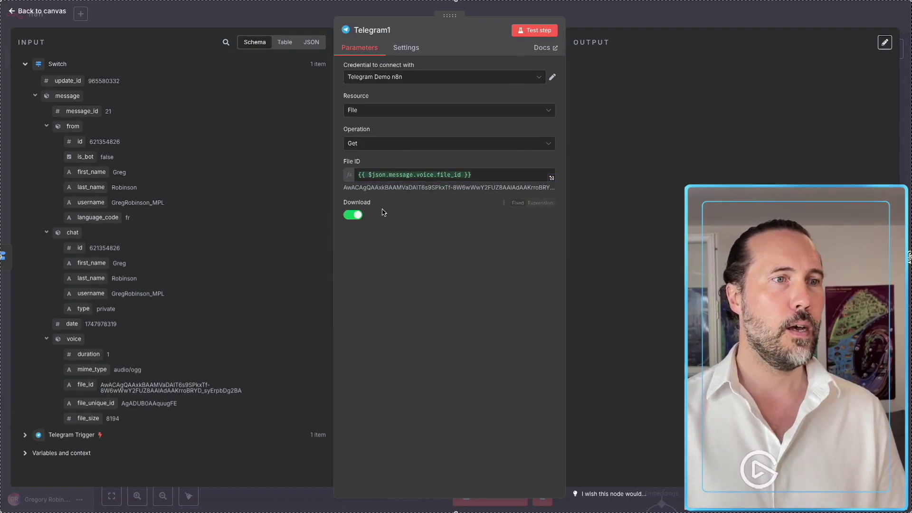
pyautogui.press('Escape')
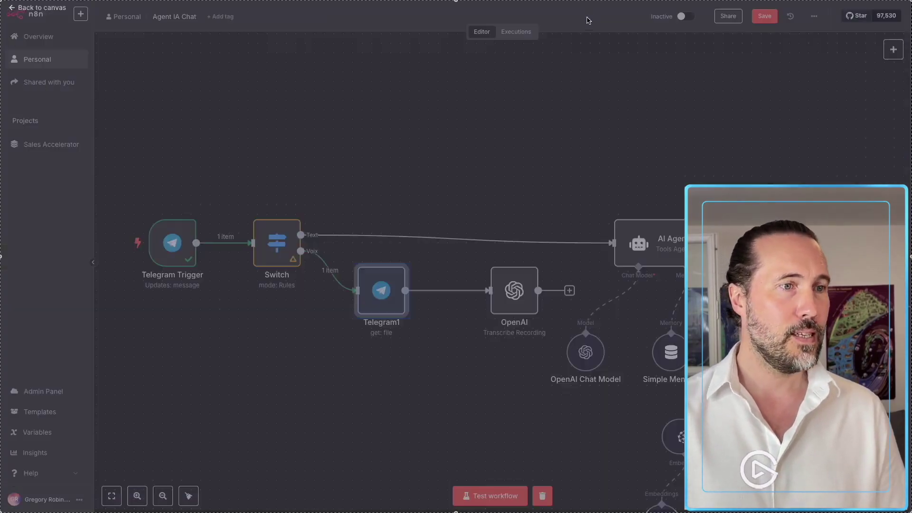
# Add the Language of the Audio File option set to "fr" in the OpenAI transcription node, and connect its output to the AI Agent
pyautogui.moveTo(322, 260)
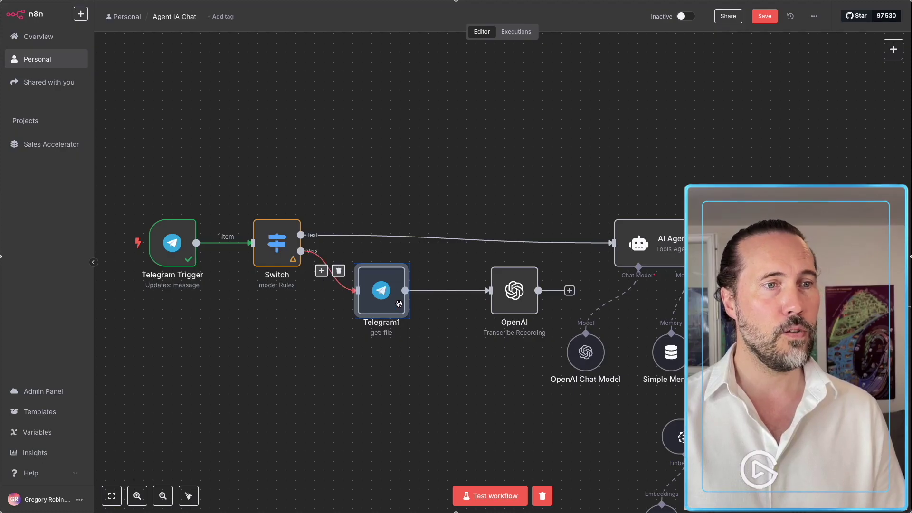
pyautogui.doubleClick(511, 299)
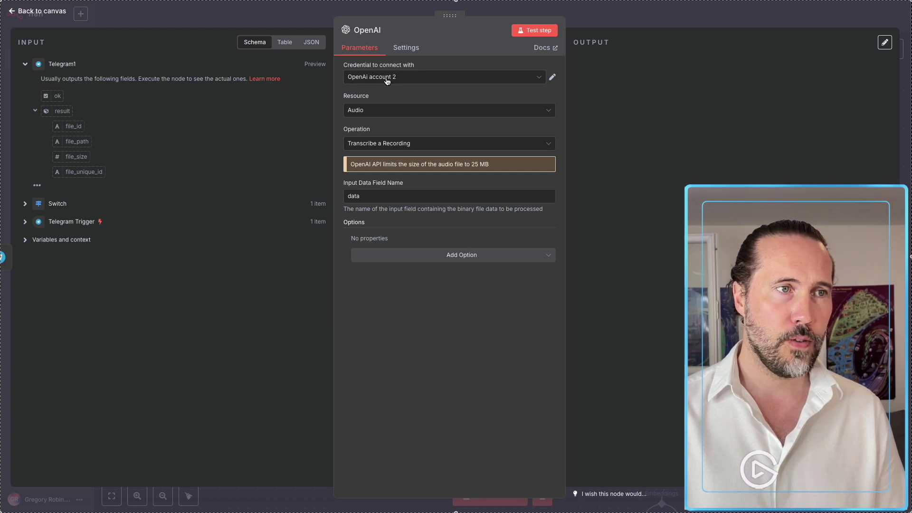
pyautogui.click(457, 257)
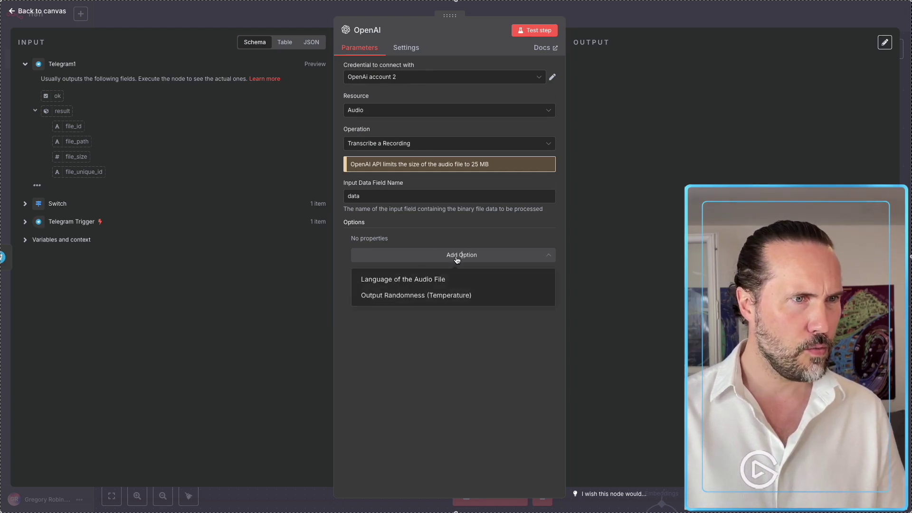
pyautogui.click(421, 280)
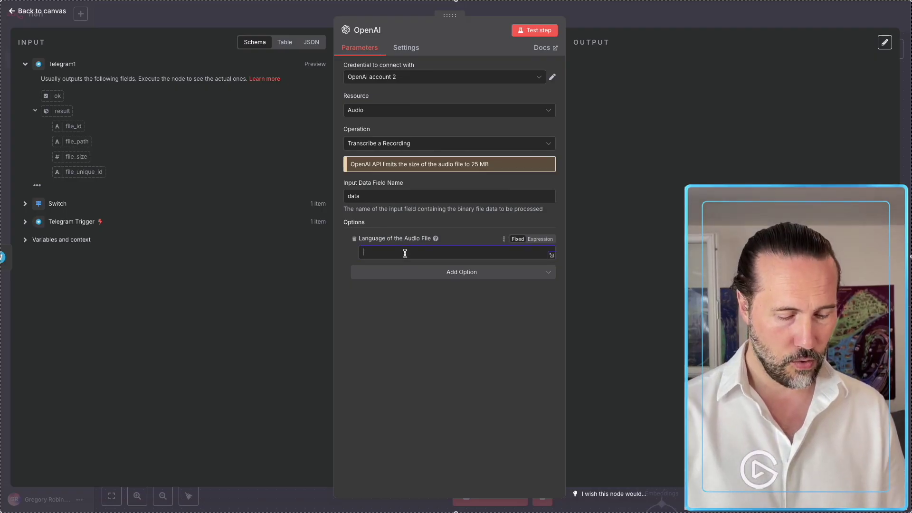
pyautogui.write('Fr')
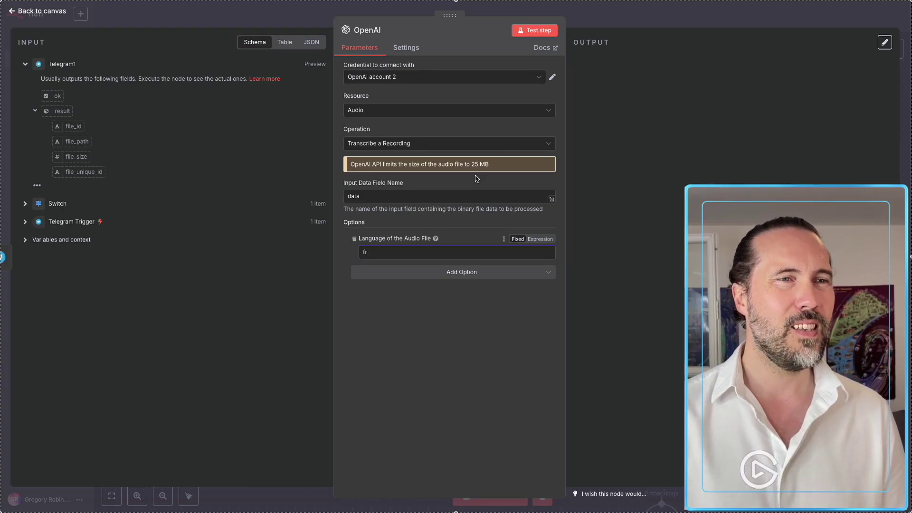
pyautogui.click(597, 25)
pyautogui.moveTo(570, 291)
pyautogui.mouseDown()
pyautogui.moveTo(635, 259)
pyautogui.moveTo(628, 247)
pyautogui.mouseUp()
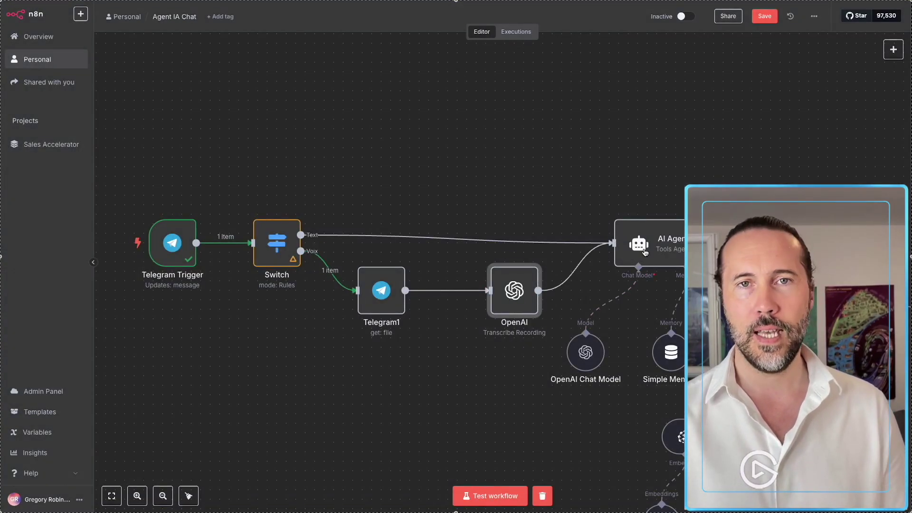
# Test the workflow with a new voice message sent to the bot in Telegram, and open the Switch node to examine its output
pyautogui.click(494, 496)
pyautogui.press('super+Tab')
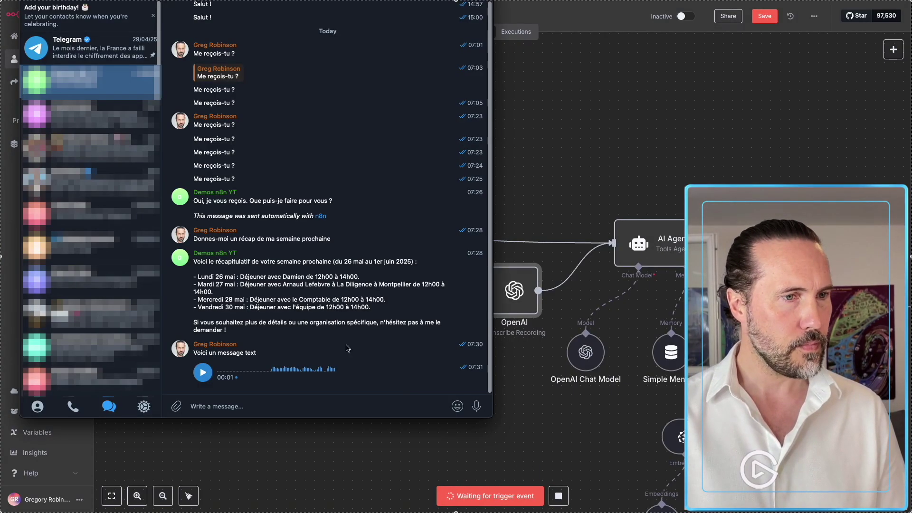
pyautogui.click(477, 406)
pyautogui.moveTo(478, 407); pyautogui.dragTo(478, 406)
pyautogui.click(555, 438)
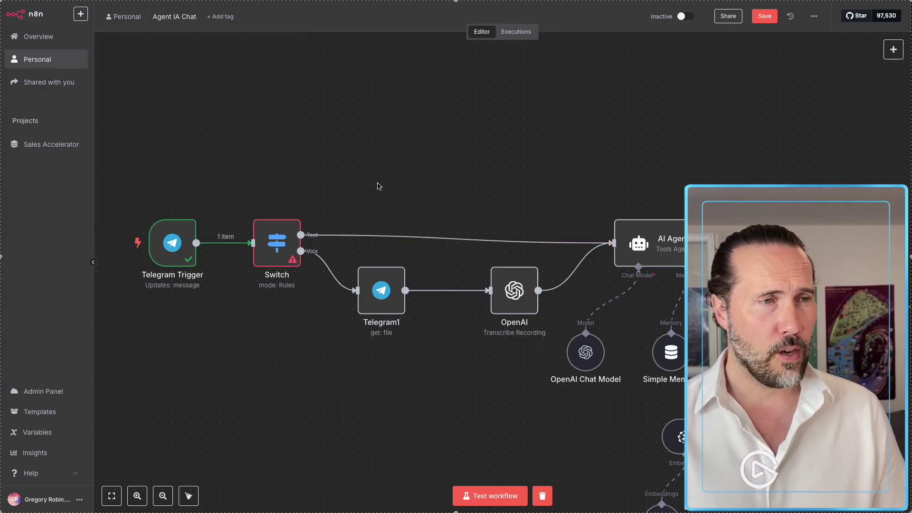
pyautogui.doubleClick(277, 243)
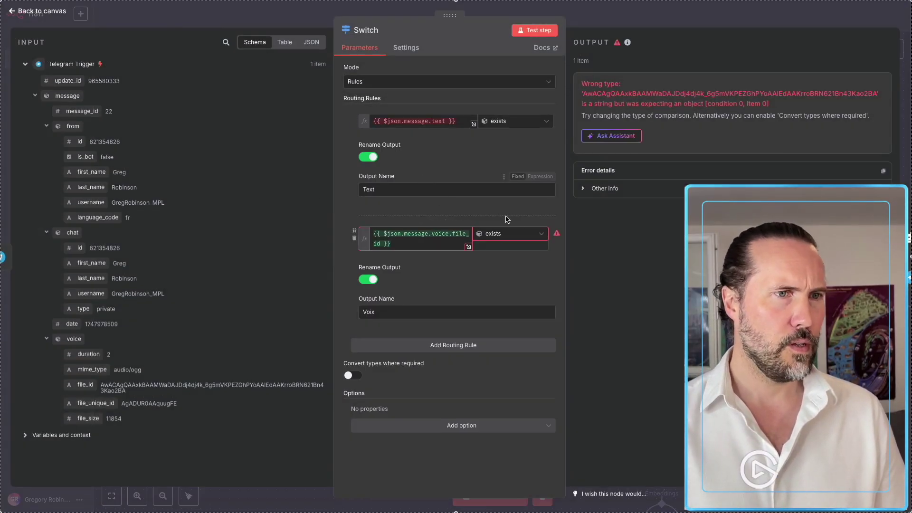
# Change the comparison of both Switch routing rules, the voice file ID and the message text, to String "exists"
pyautogui.click(511, 234)
pyautogui.moveTo(499, 342)
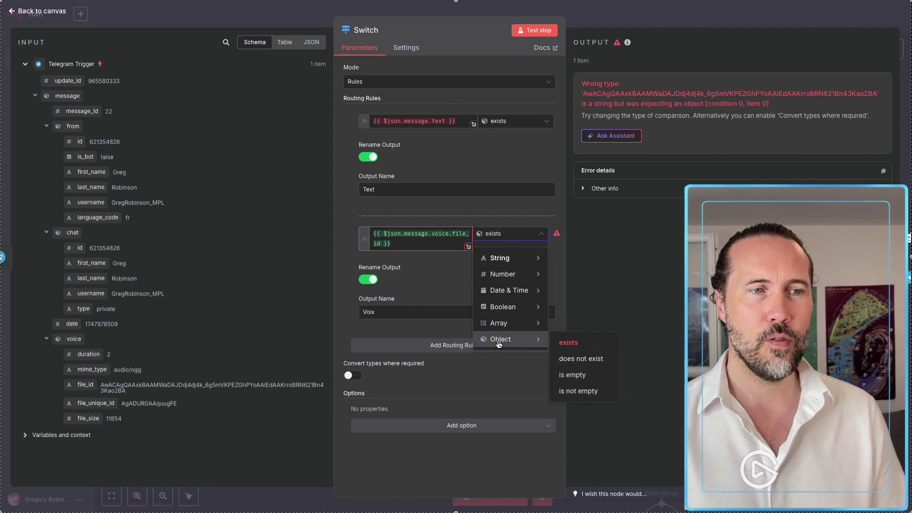
pyautogui.moveTo(513, 258)
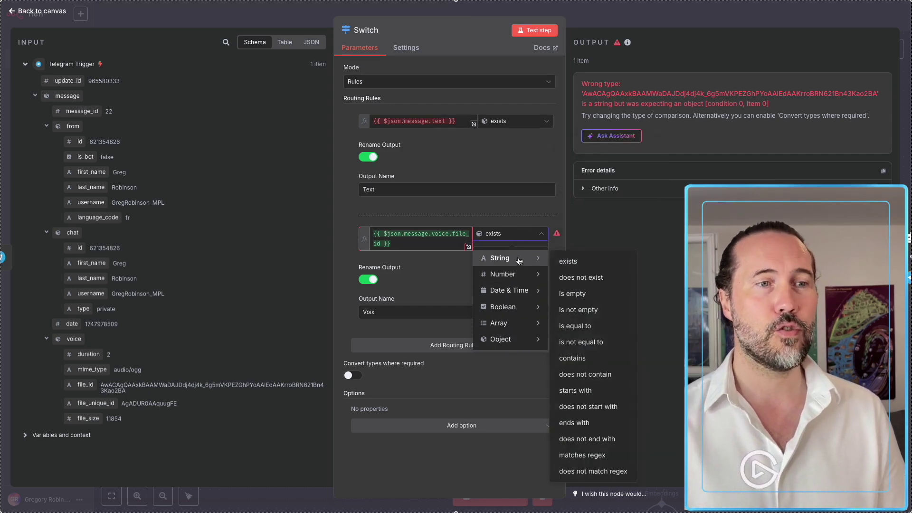
pyautogui.click(579, 260)
pyautogui.click(514, 122)
pyautogui.moveTo(505, 145)
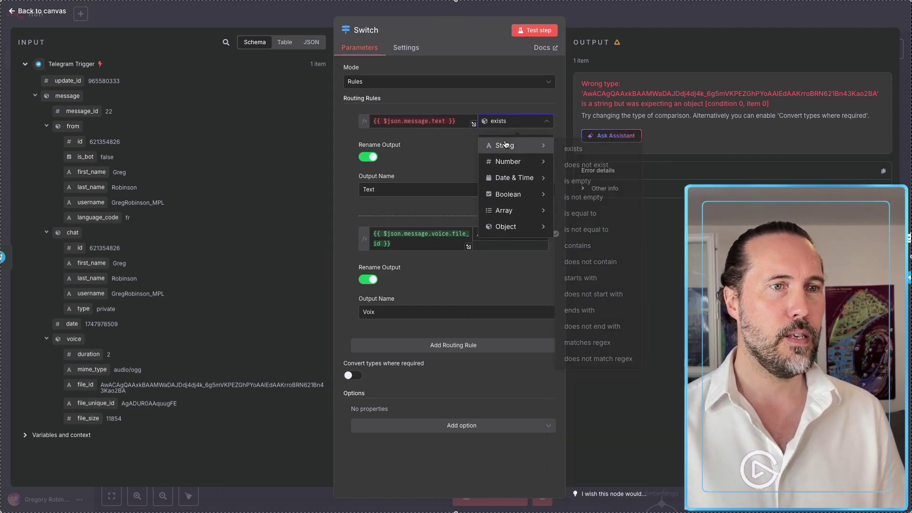
pyautogui.click(577, 148)
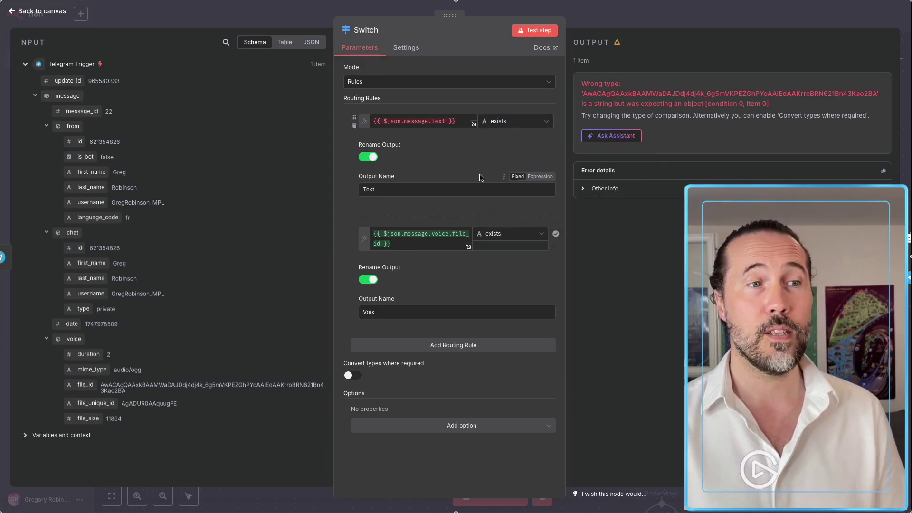
pyautogui.press('Escape')
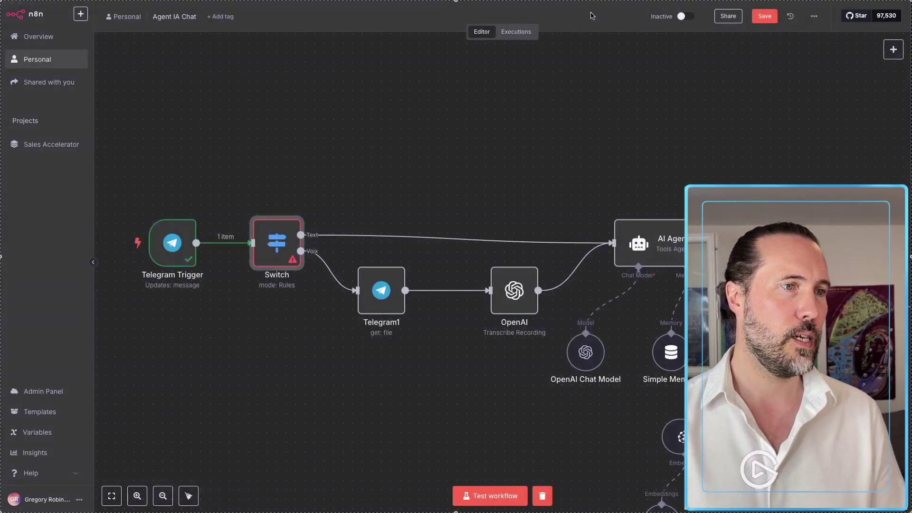
# Pin the Telegram Trigger's voice message output and test the workflow with the pinned data
pyautogui.doubleClick(164, 241)
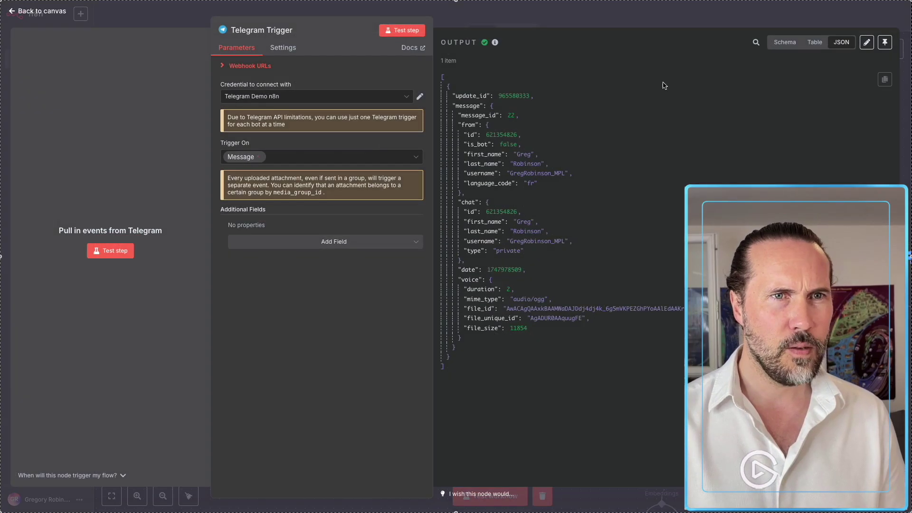
pyautogui.click(884, 42)
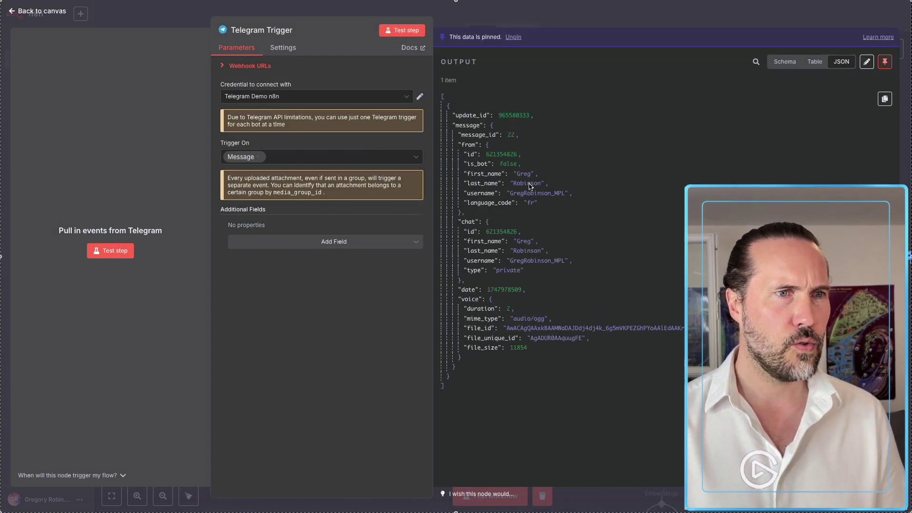
pyautogui.press('Escape')
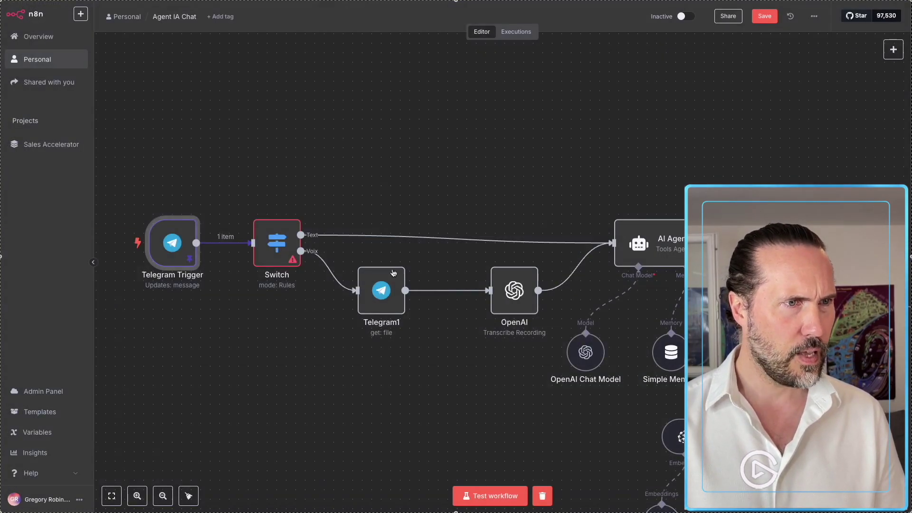
pyautogui.click(471, 495)
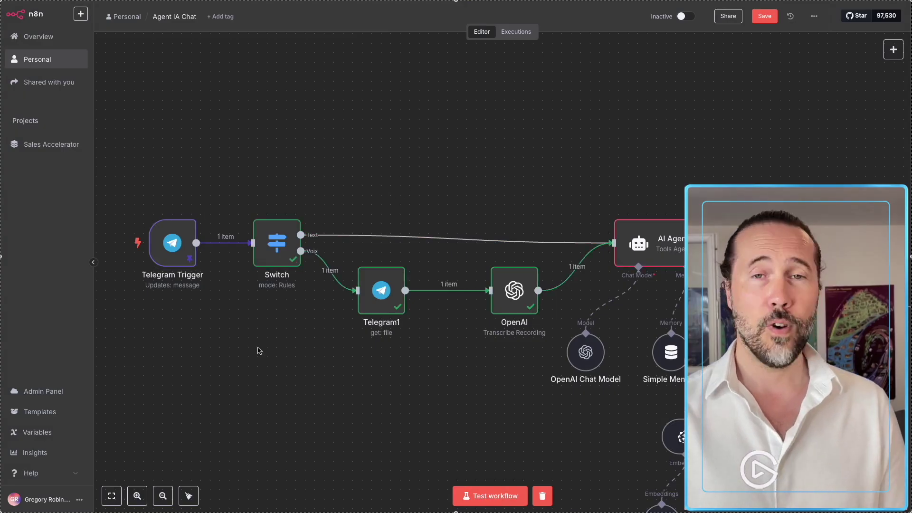
# Examine the outputs of the Switch, Telegram1 and OpenAI transcription nodes
pyautogui.doubleClick(289, 239)
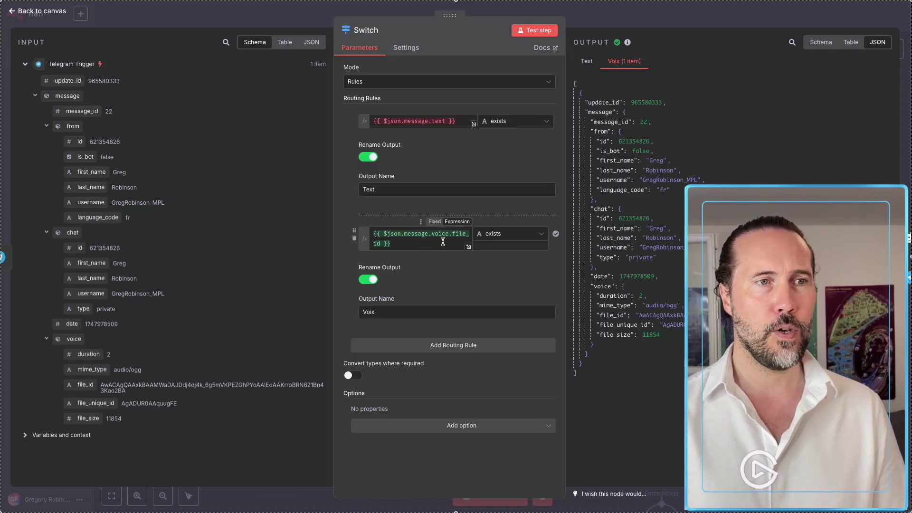
pyautogui.press('Escape')
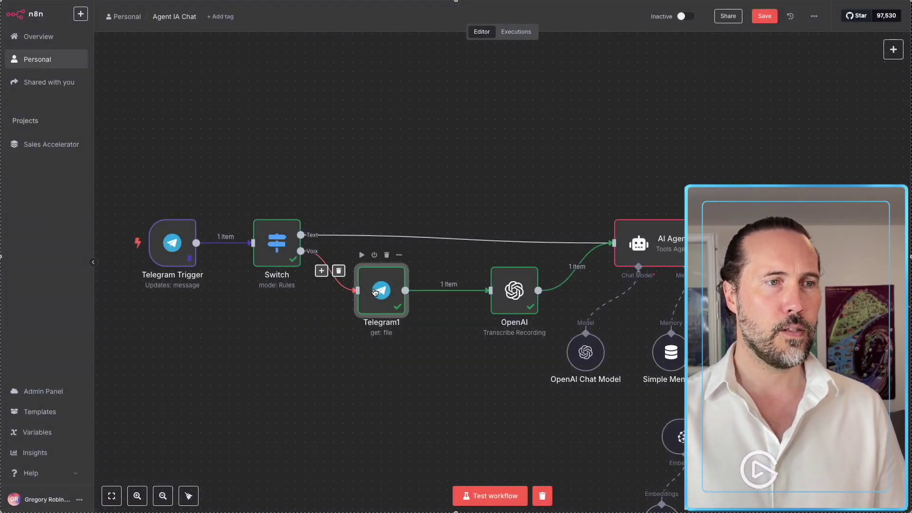
pyautogui.doubleClick(383, 291)
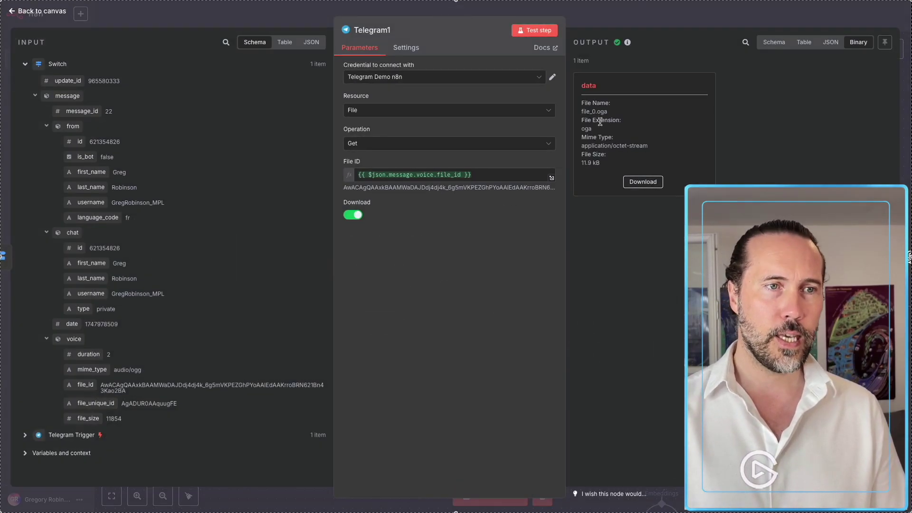
pyautogui.press('Escape')
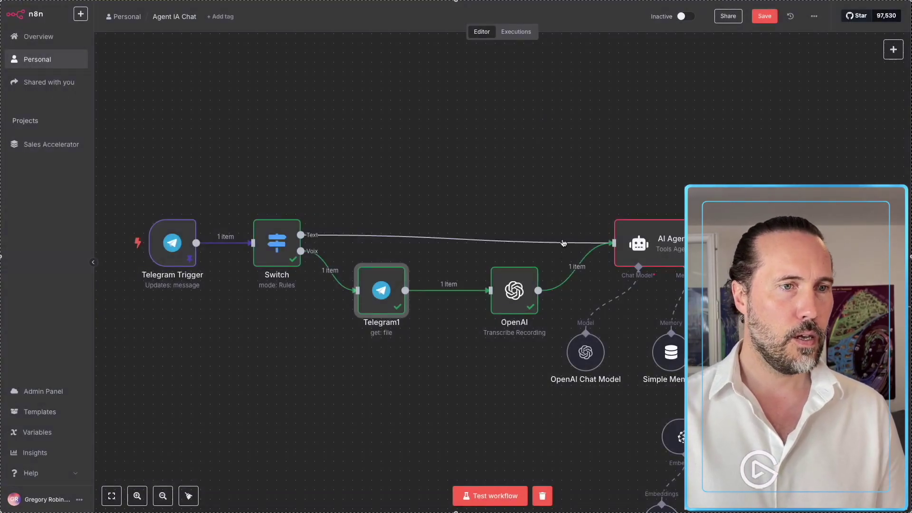
pyautogui.doubleClick(511, 287)
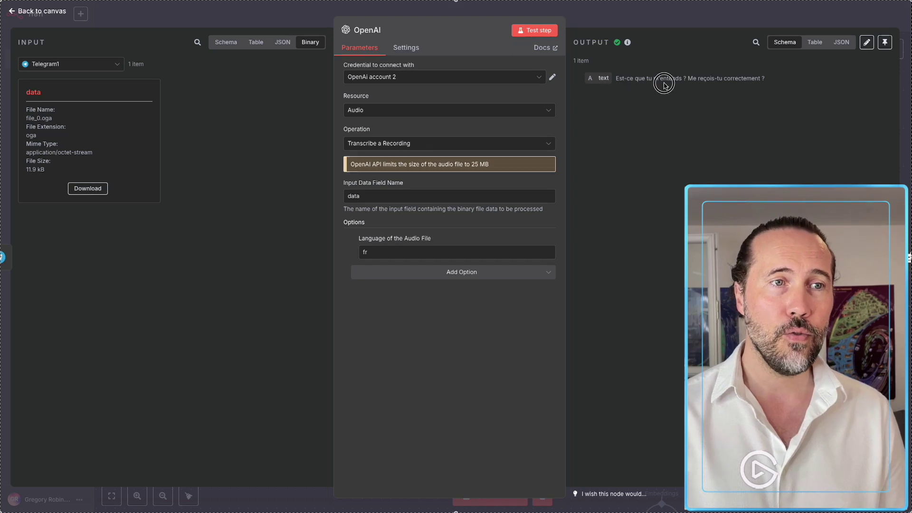
pyautogui.click(644, 23)
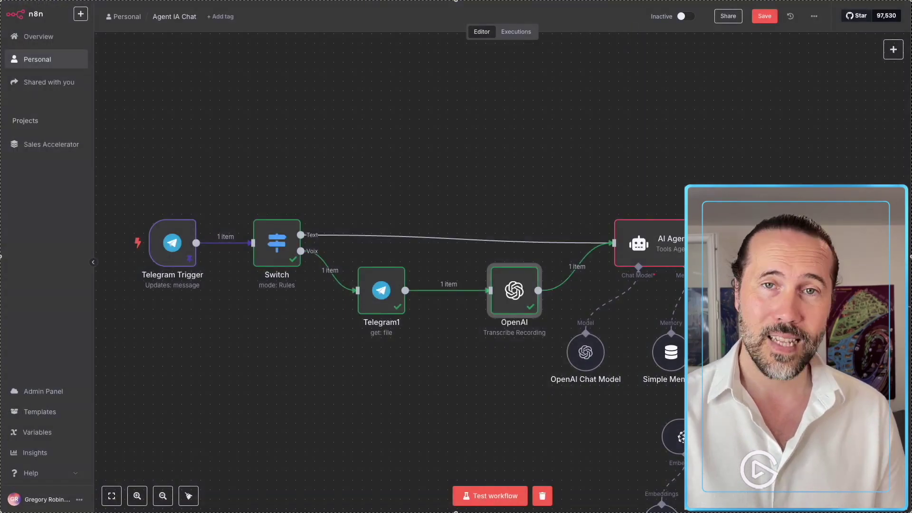
# Append a comma and {{ $json.text }} after {{ $json.message.text }} in the AI Agent's user message prompt
pyautogui.doubleClick(677, 251)
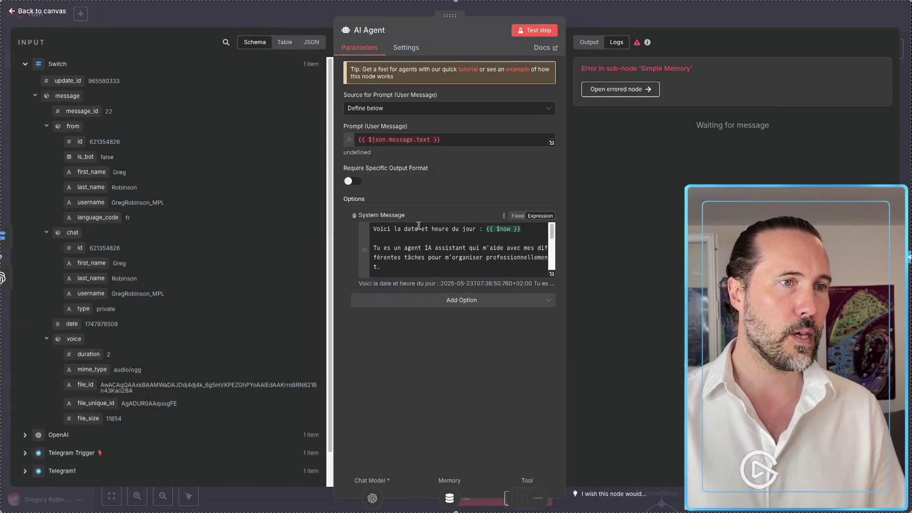
pyautogui.click(467, 139)
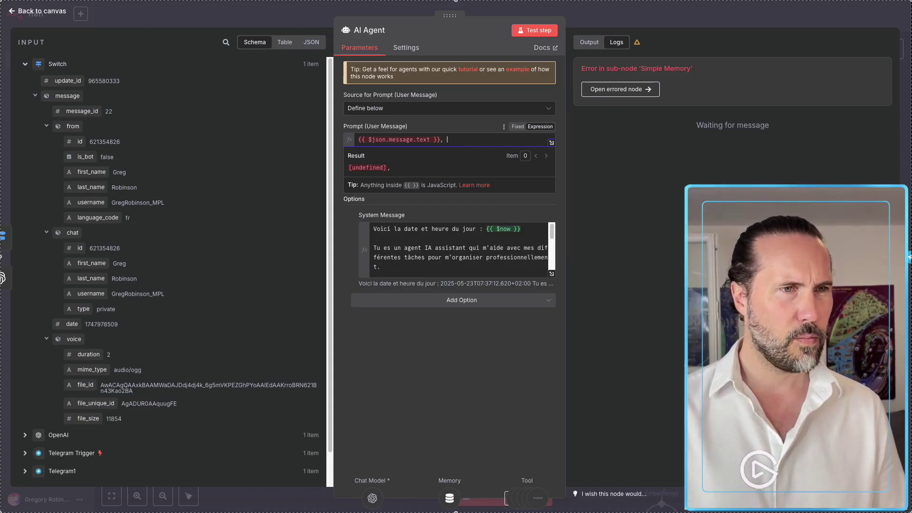
pyautogui.click(469, 122)
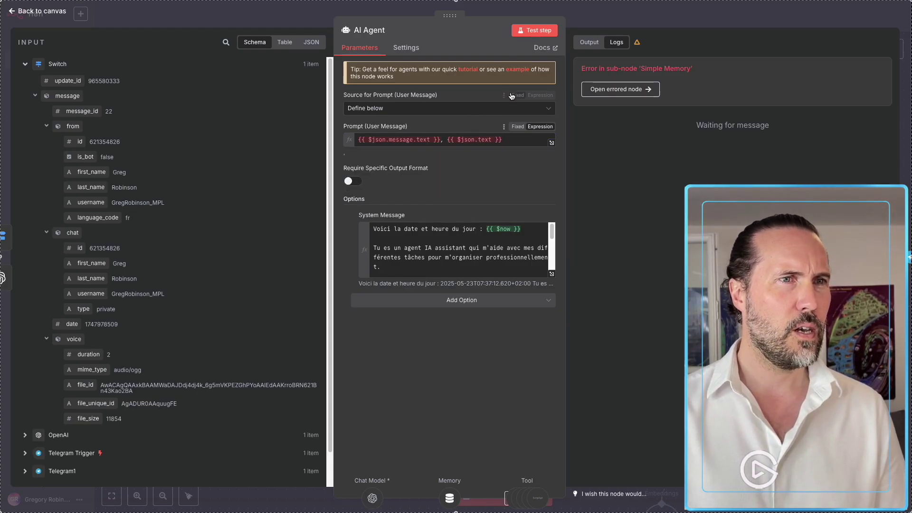
pyautogui.click(631, 15)
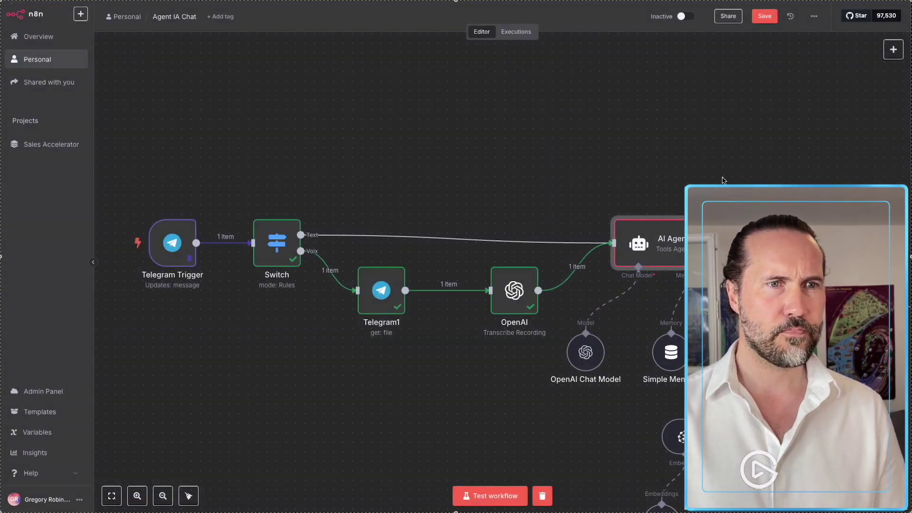
# Remove the comma and space between the two expressions in the AI Agent's prompt, and test the node
pyautogui.click(723, 181)
pyautogui.click(671, 238)
pyautogui.click(672, 238)
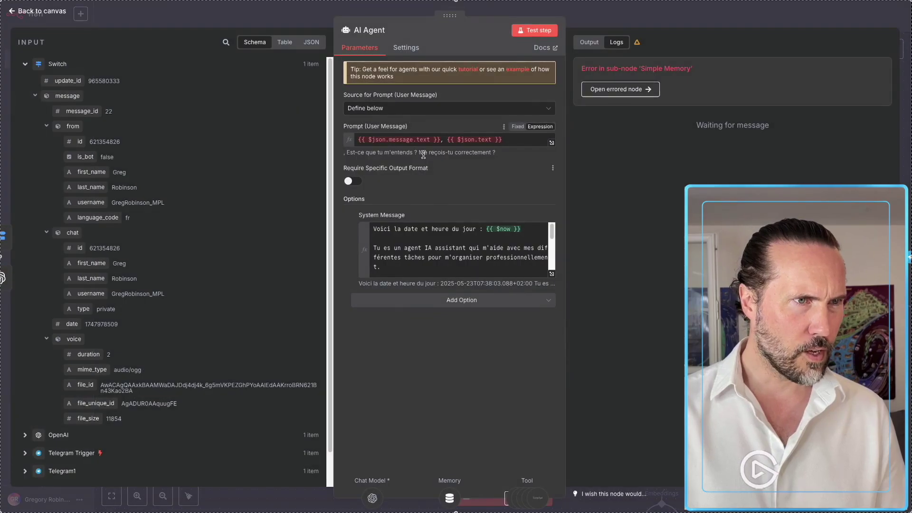
pyautogui.click(446, 140)
pyautogui.press('BackSpace')
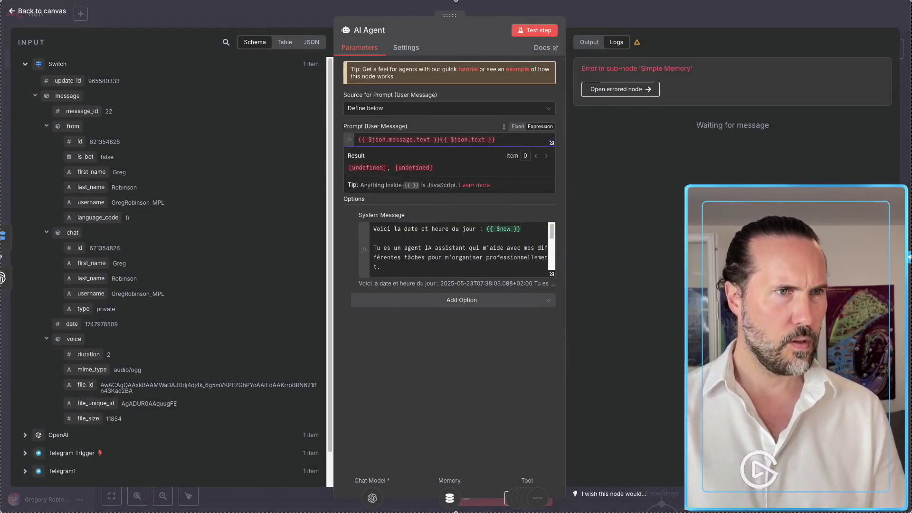
pyautogui.click(539, 35)
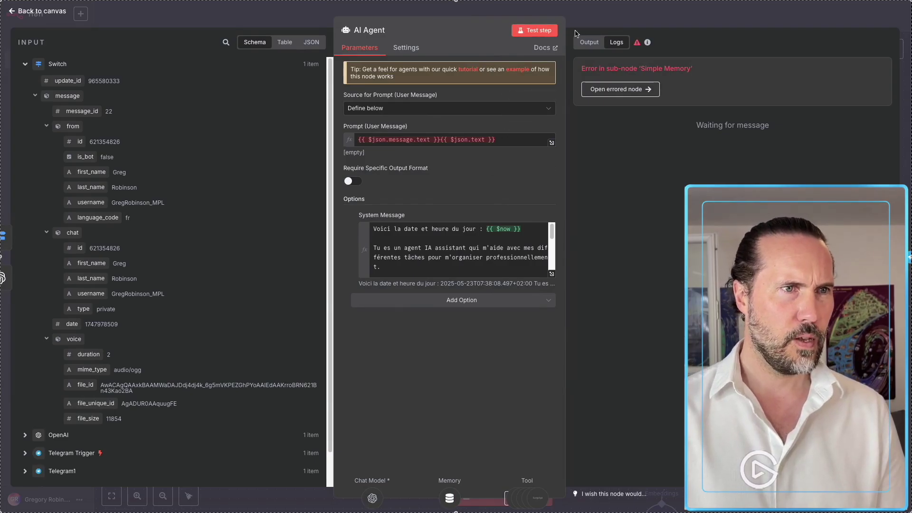
# Set the Simple Memory node's Key to {{ $json.message.text }}{{ $json.text }}
pyautogui.press('Escape')
pyautogui.doubleClick(670, 360)
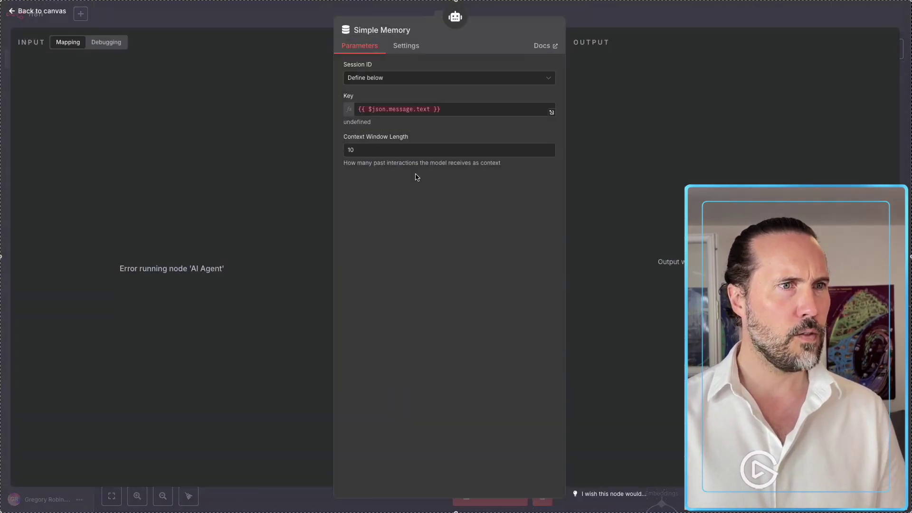
pyautogui.click(465, 111)
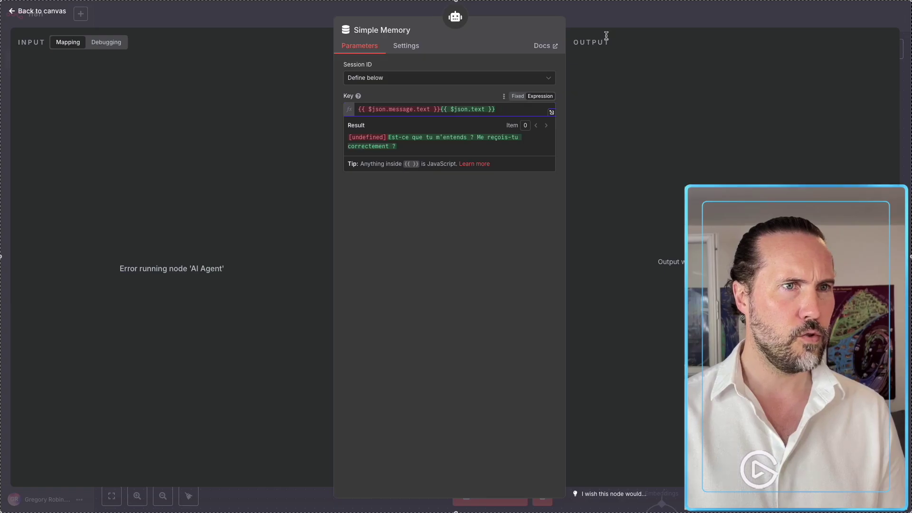
pyautogui.press('Escape')
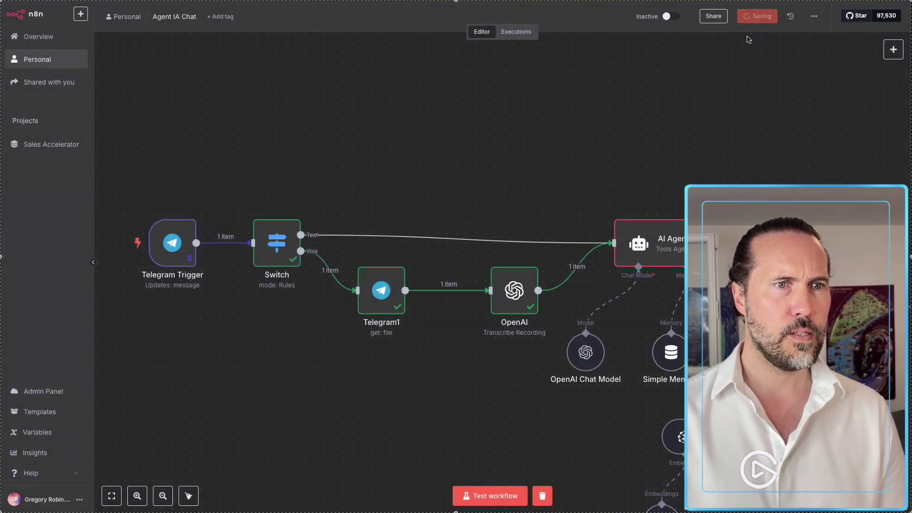
# Save and test the workflow with the pinned voice message, and check the bot's reply in Telegram
pyautogui.click(494, 496)
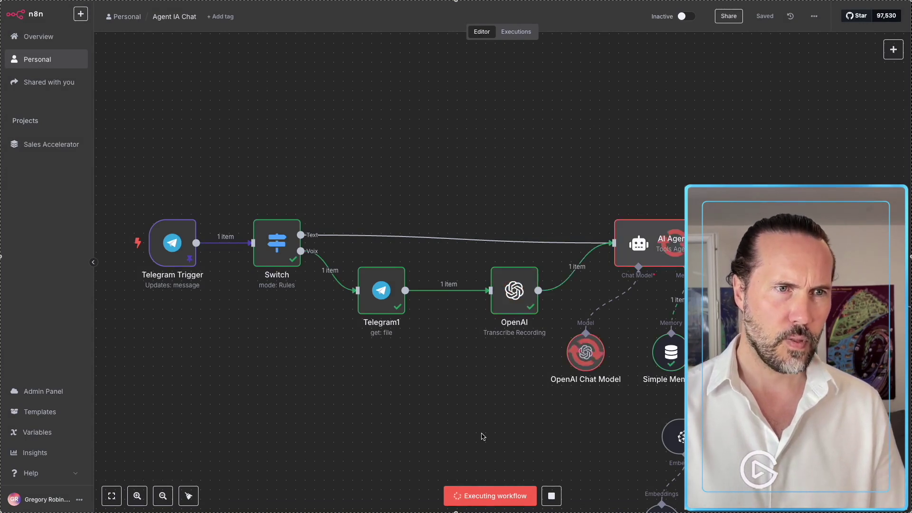
pyautogui.press('super+Tab')
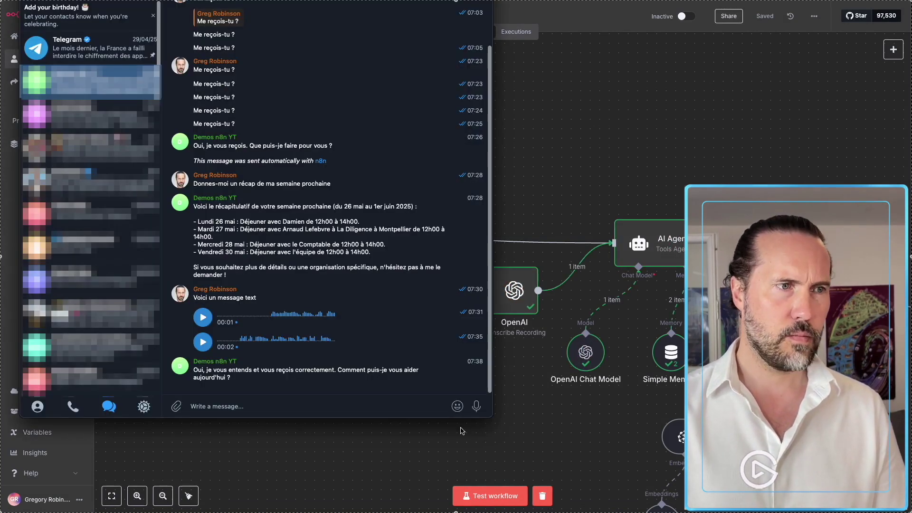
pyautogui.click(264, 429)
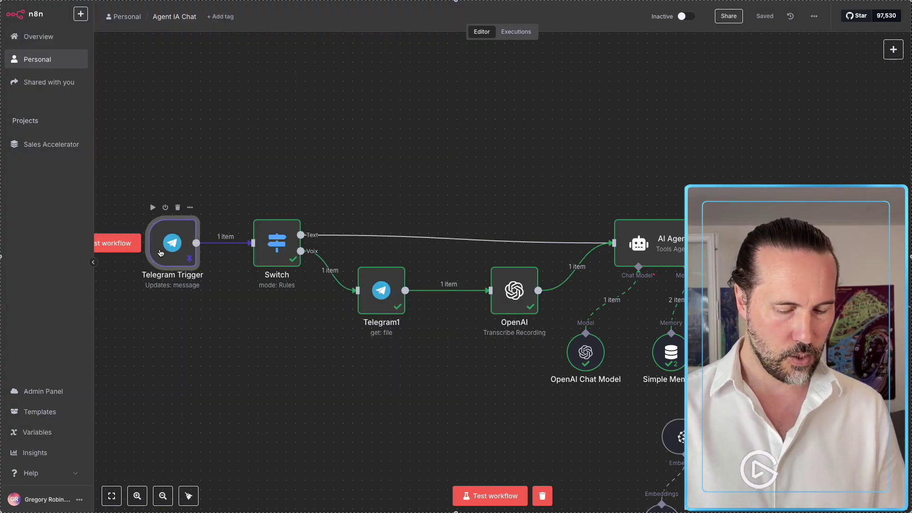
# Unpin the Telegram Trigger's data and send a new voice message to the bot in Telegram
pyautogui.press('p')
pyautogui.click(257, 342)
pyautogui.press('super+Tab')
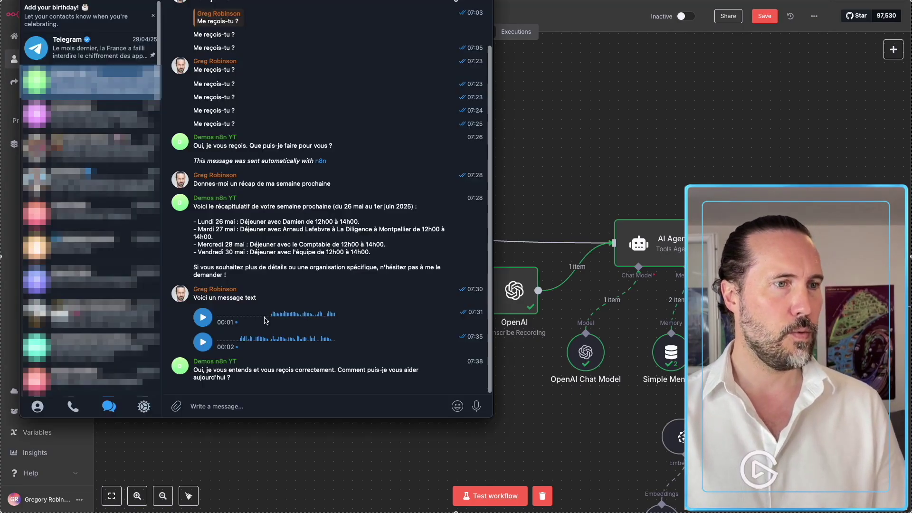
pyautogui.moveTo(477, 406); pyautogui.dragTo(478, 409)
# Switch to Google Calendar and examine the lunch event on Thursday 29 May 2025
pyautogui.click(527, 409)
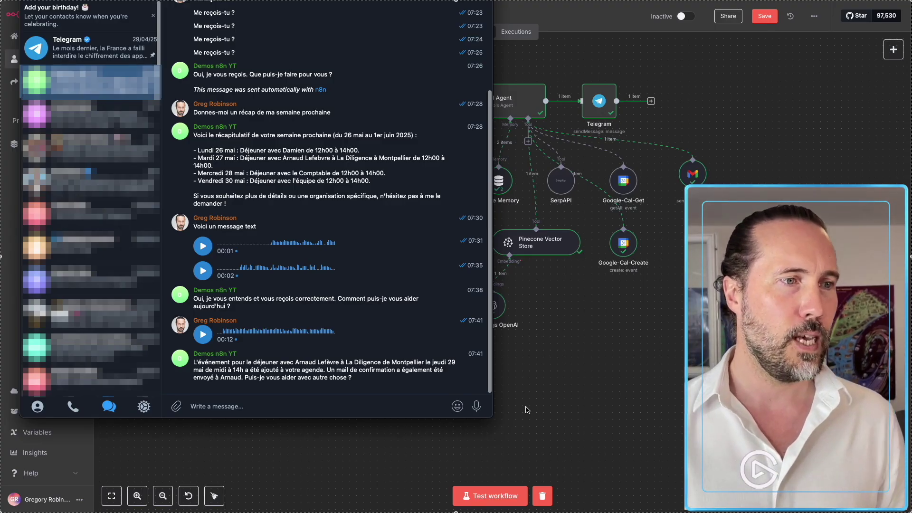
pyautogui.click(649, 331)
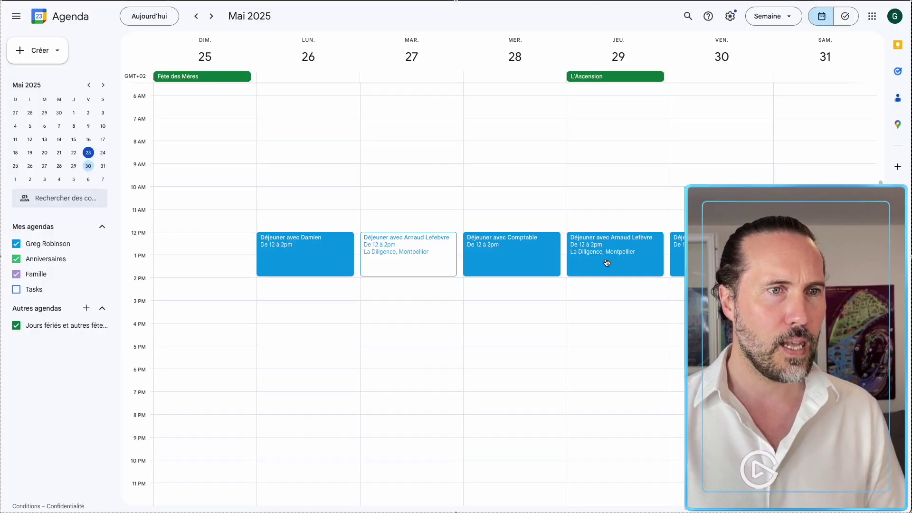